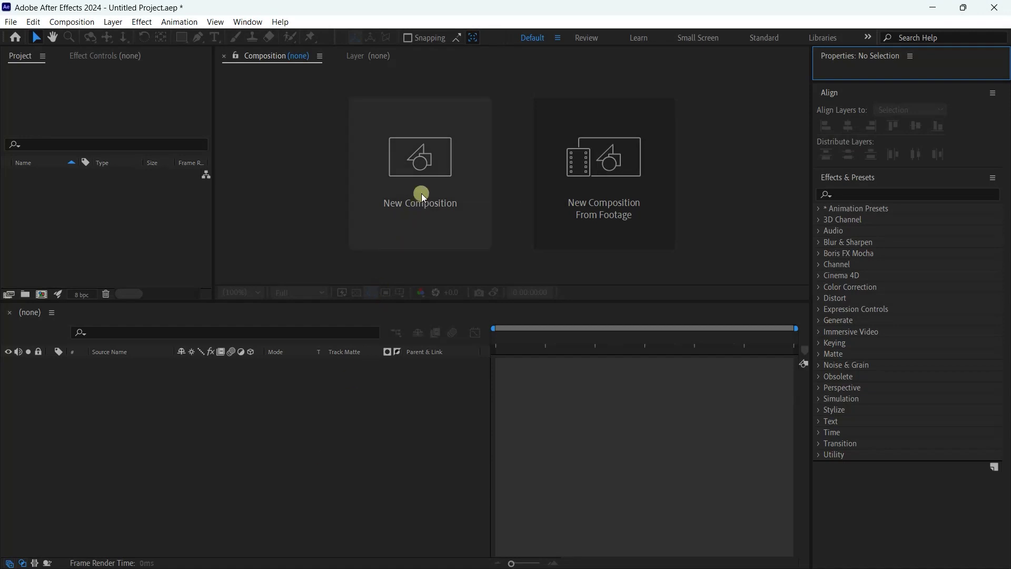
Step: Create a 1080×1920 Social Media Portrait HD composition named Text with a white FFFFFF background
left_click(421, 194)
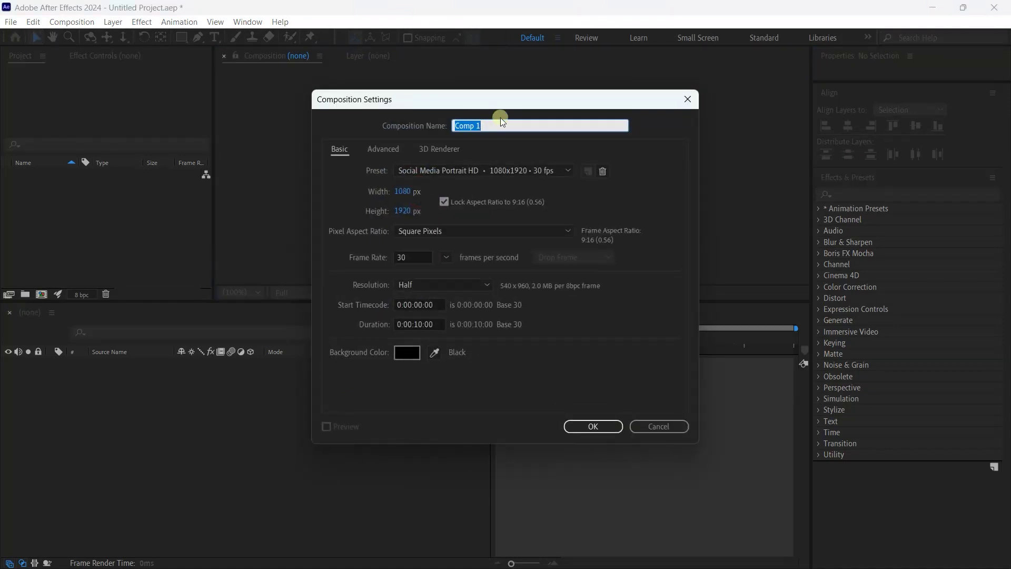
key("BackSpace")
type("T")
type("ext")
left_click(513, 173)
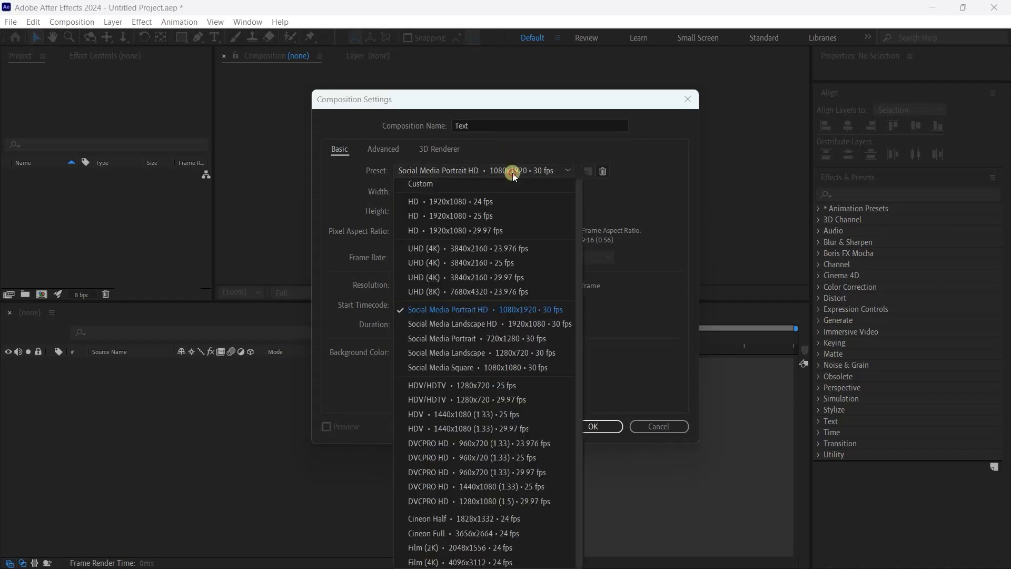
left_click(476, 312)
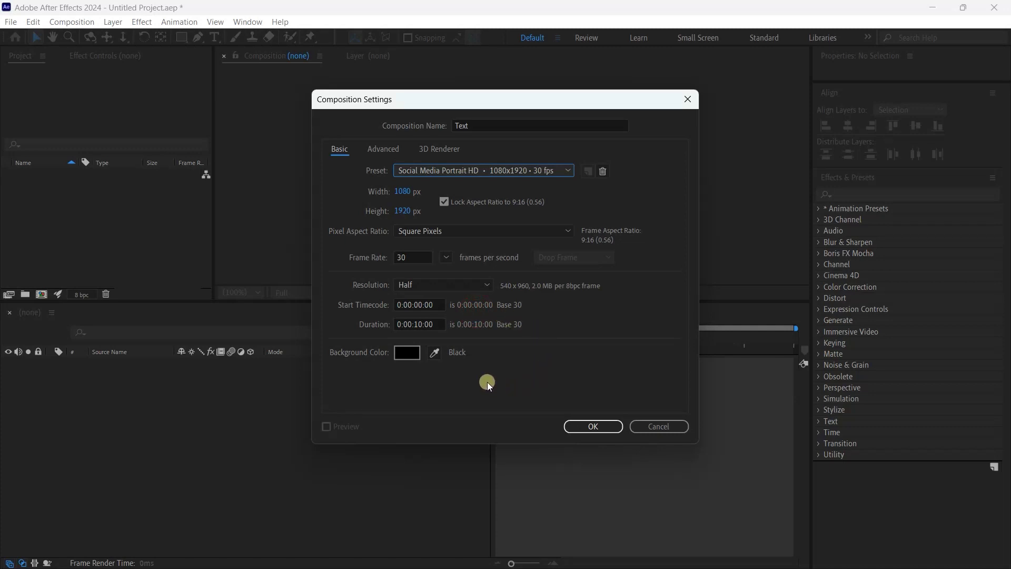
left_click(412, 351)
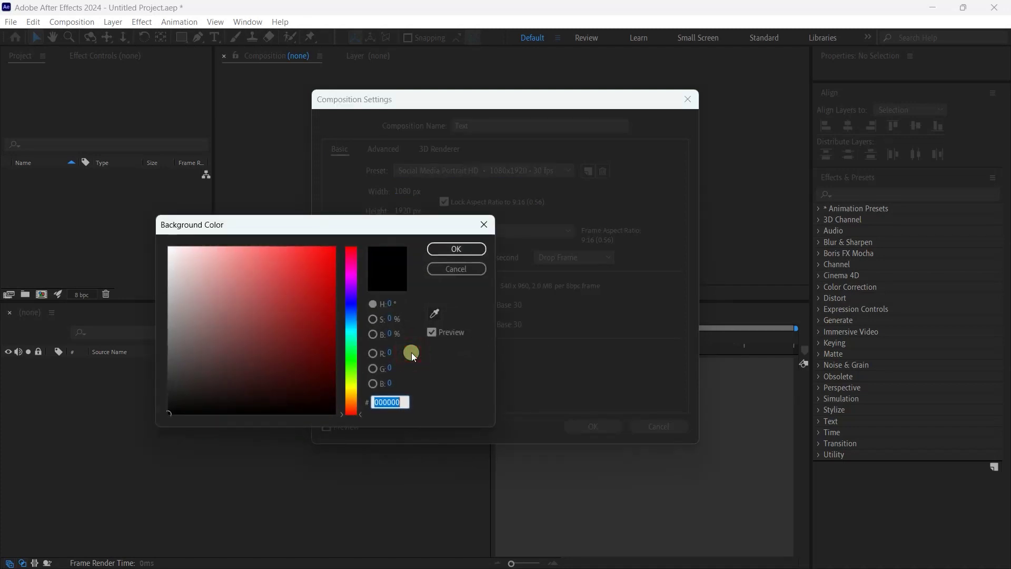
left_click_drag(183, 249, 145, 232)
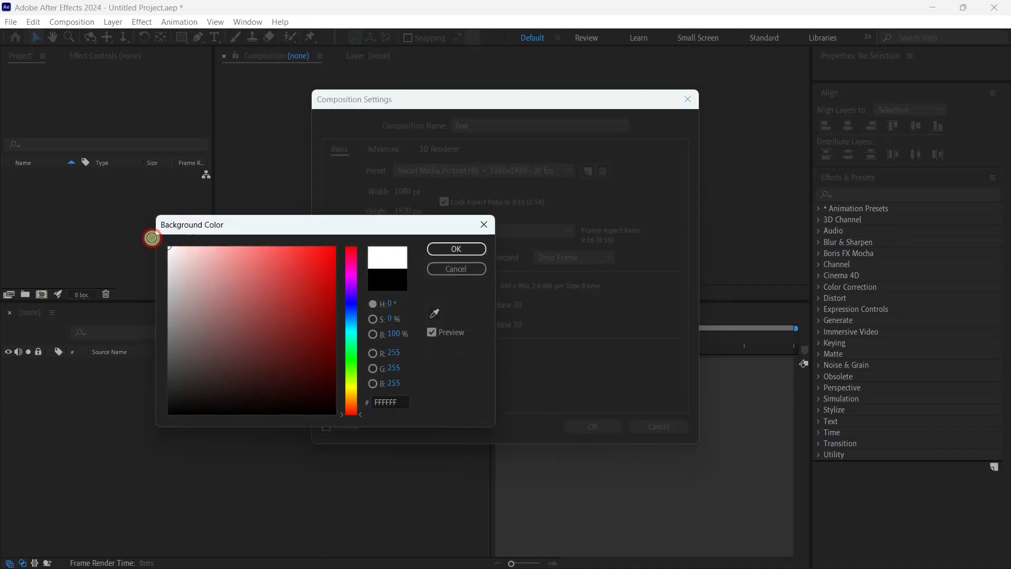
left_click(441, 249)
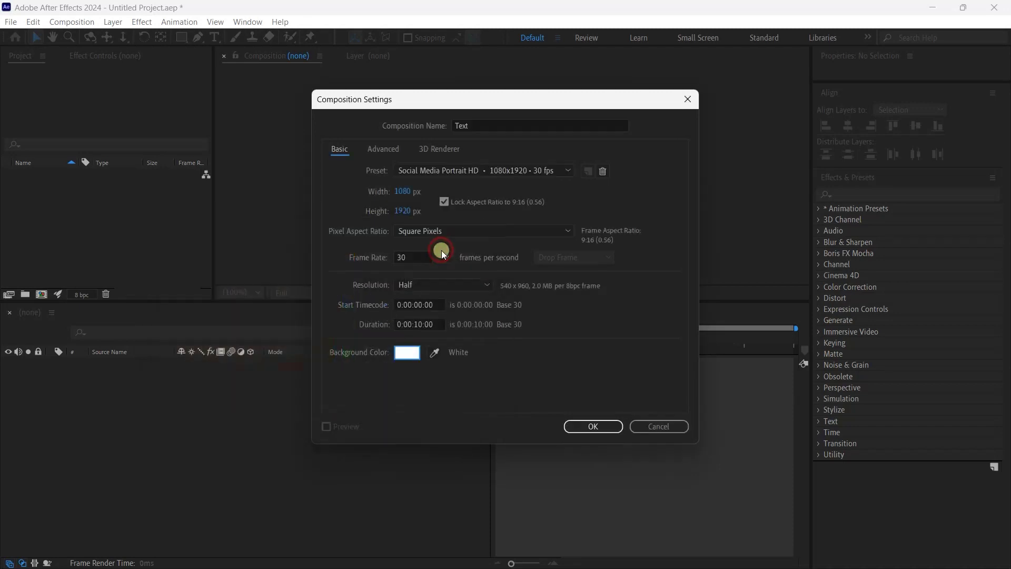
left_click(591, 427)
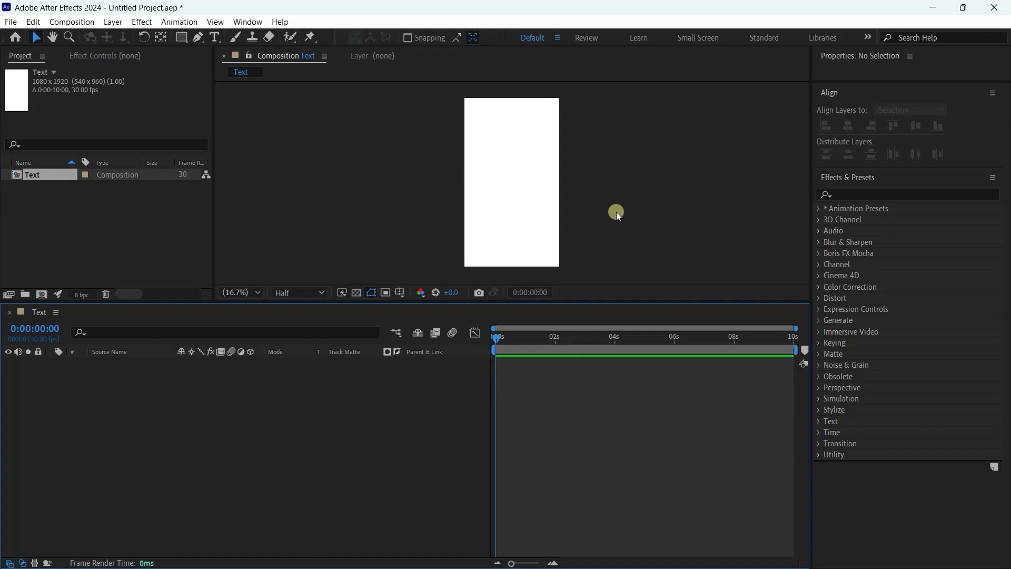
left_click(358, 293)
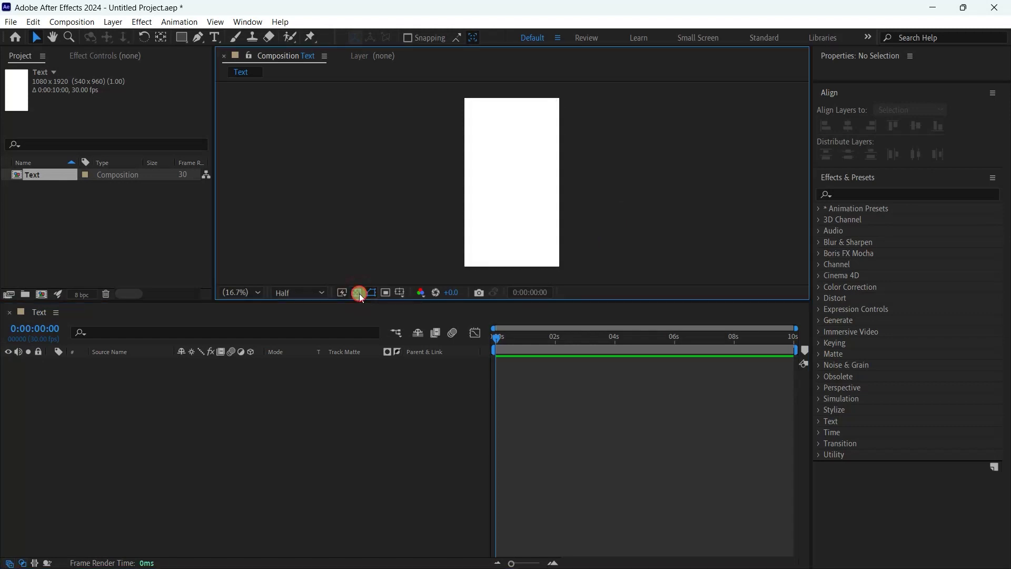
left_click(358, 293)
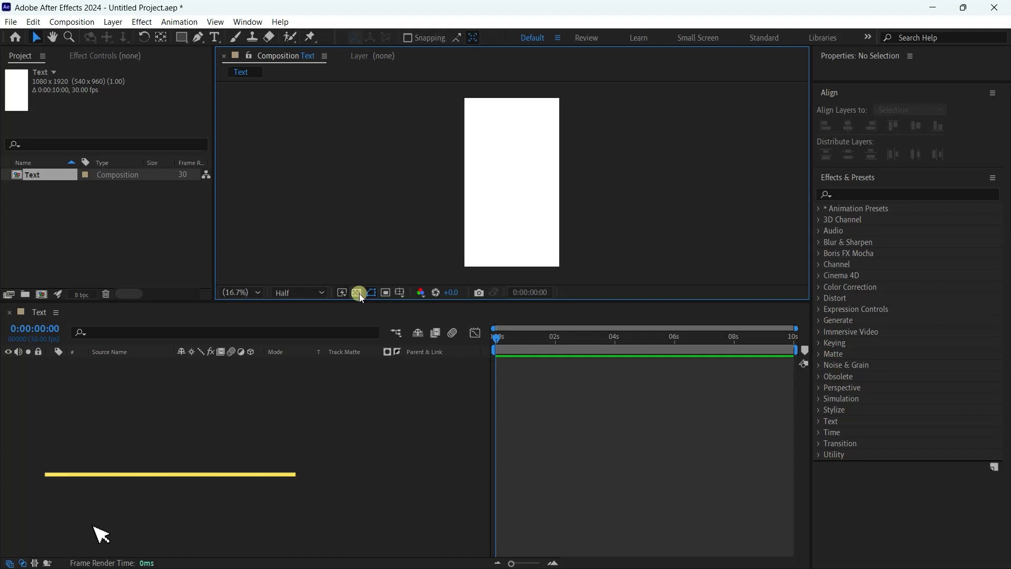
Step: With the Type tool, draw a paragraph text box in the upper middle for the phrase
left_click(214, 37)
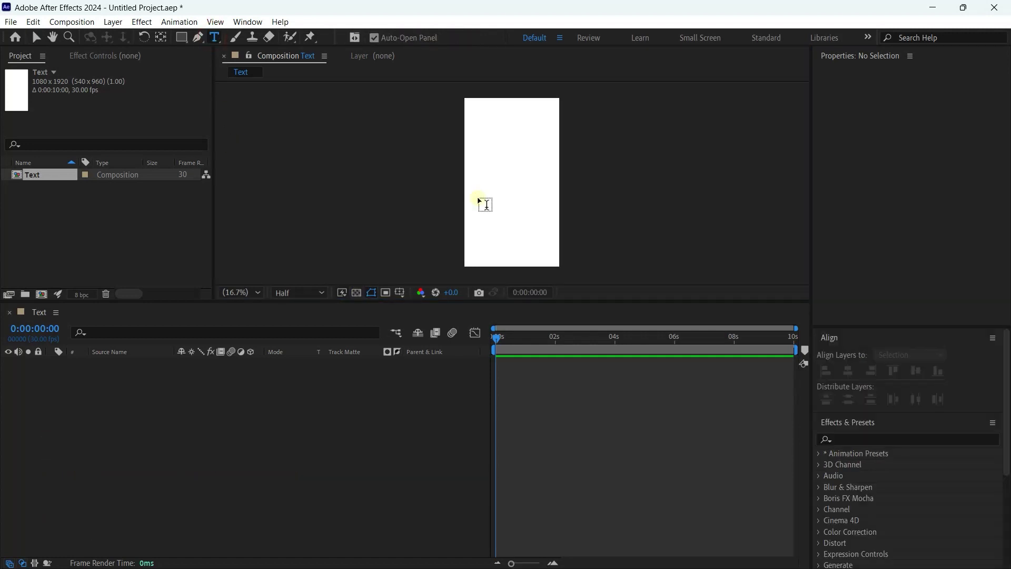
left_click_drag(474, 150, 555, 214)
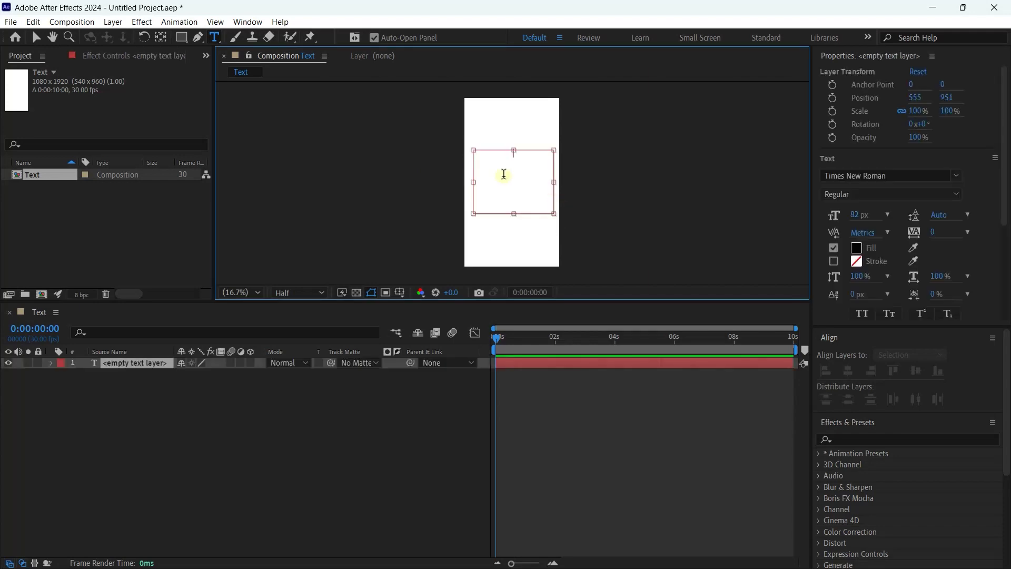
type("let yo")
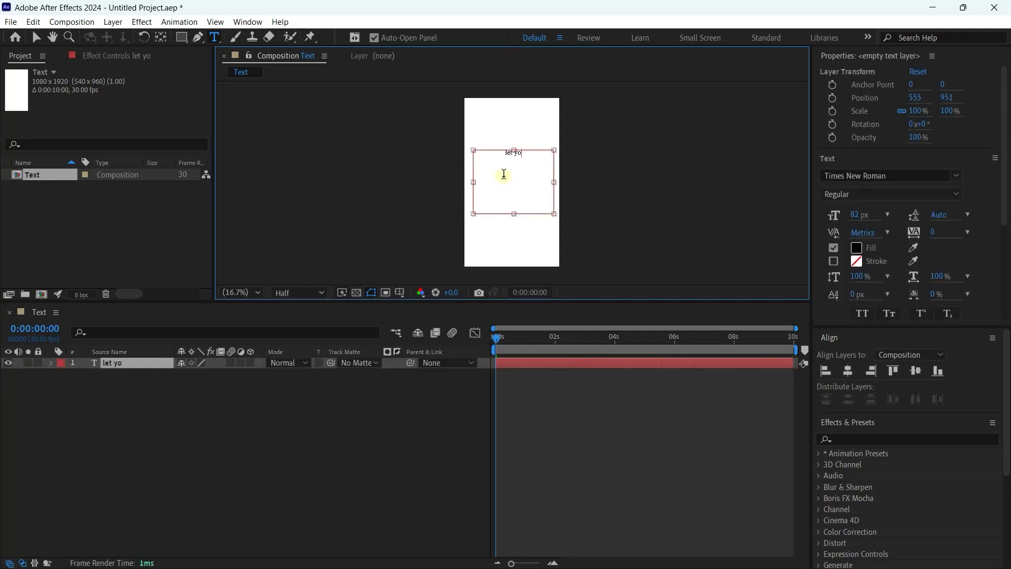
type("urself b")
type("e seen")
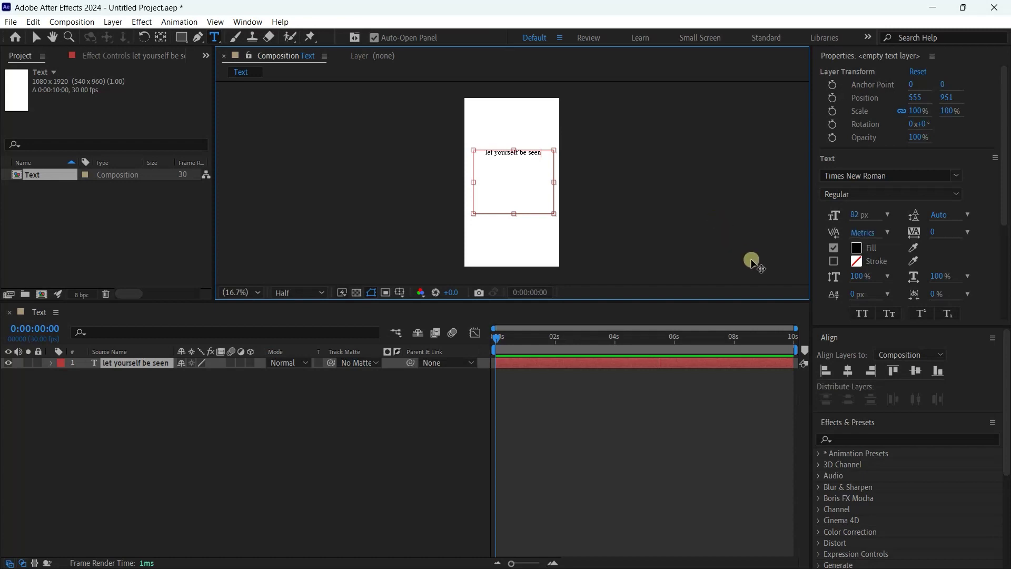
Step: Center the text layer horizontally and vertically using the Align panel
left_click(849, 375)
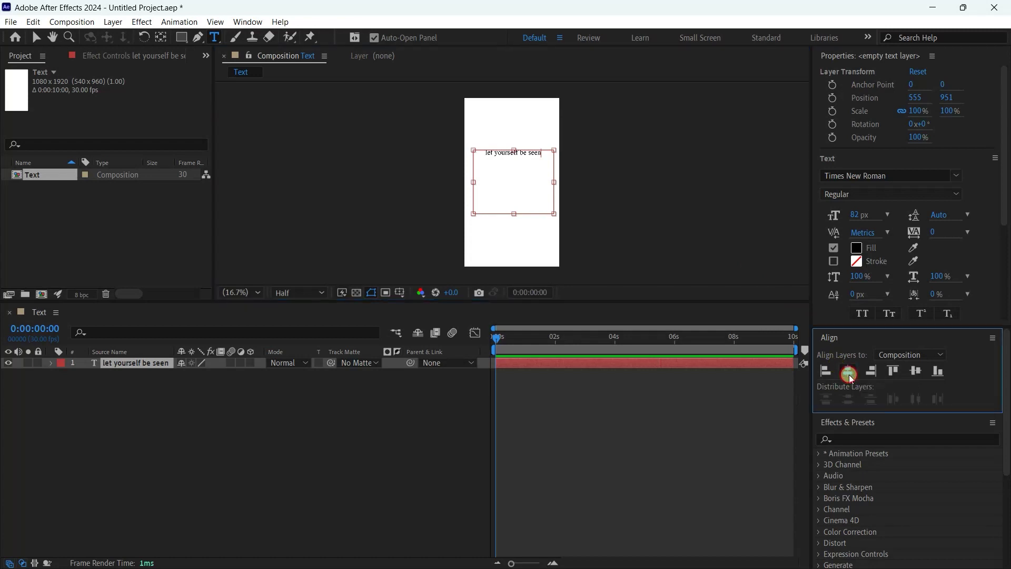
left_click(917, 371)
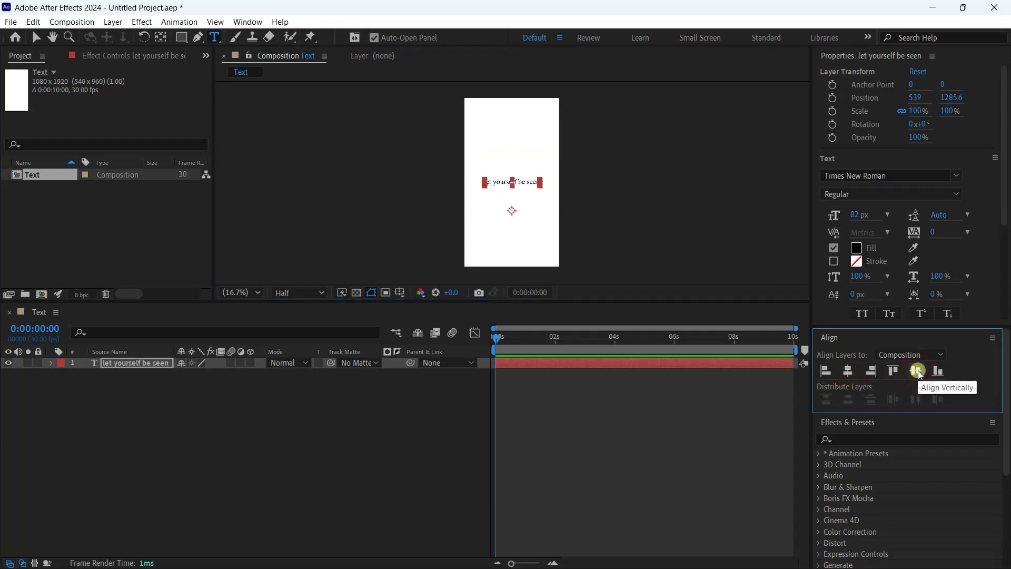
left_click(247, 21)
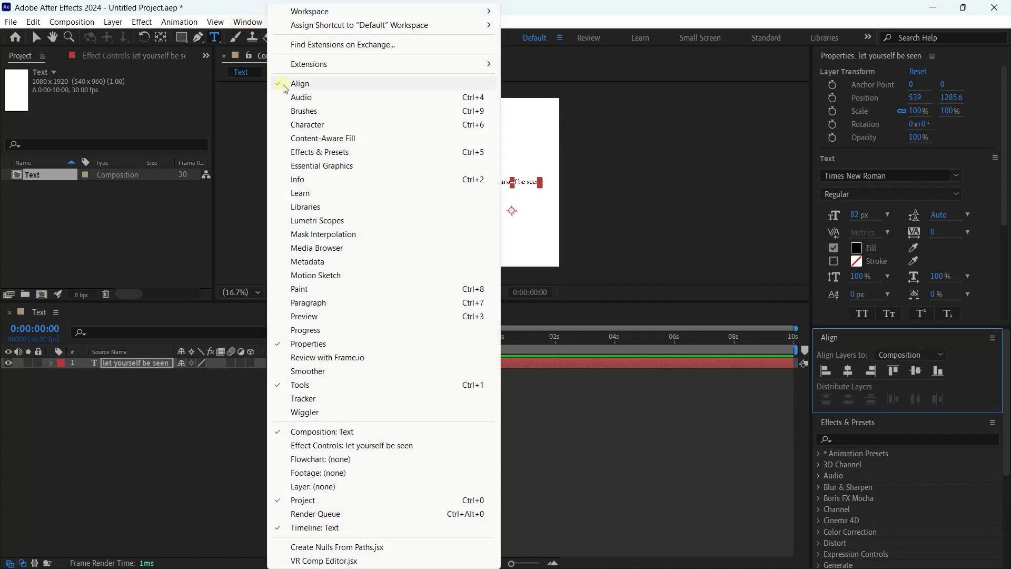
left_click(579, 14)
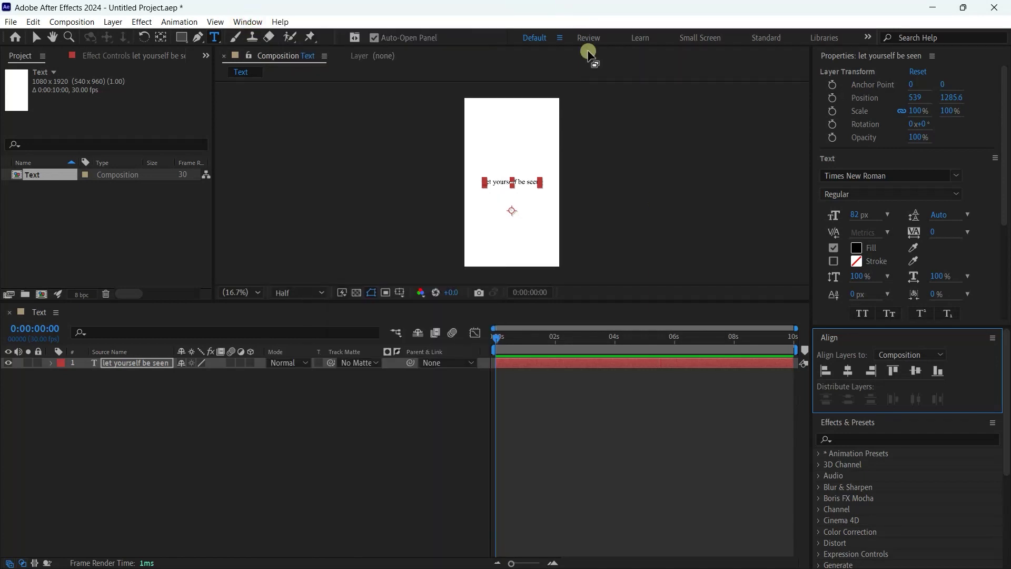
Step: Show a grid overlay on the composition and return to the Selection tool
left_click(401, 291)
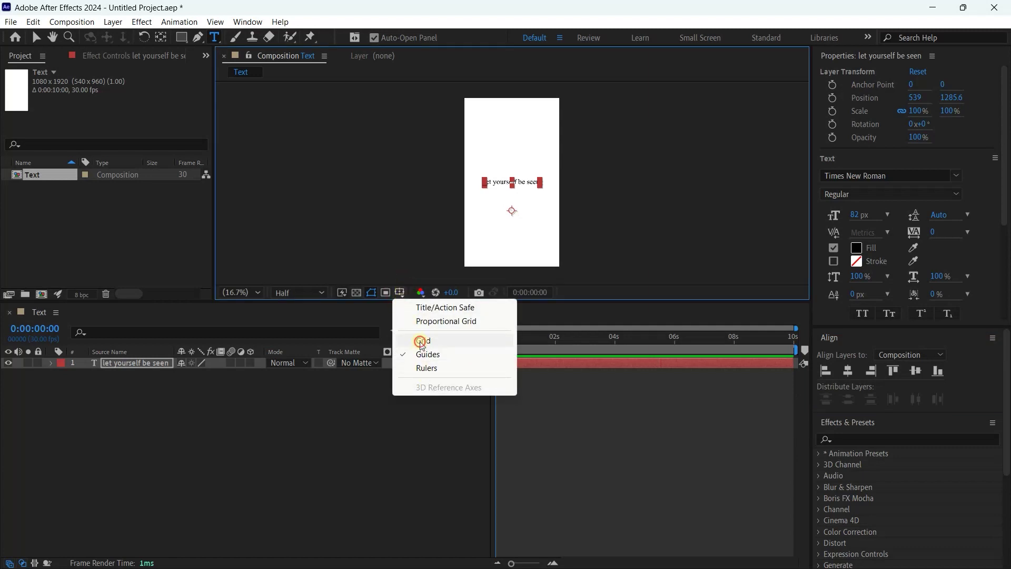
left_click(421, 342)
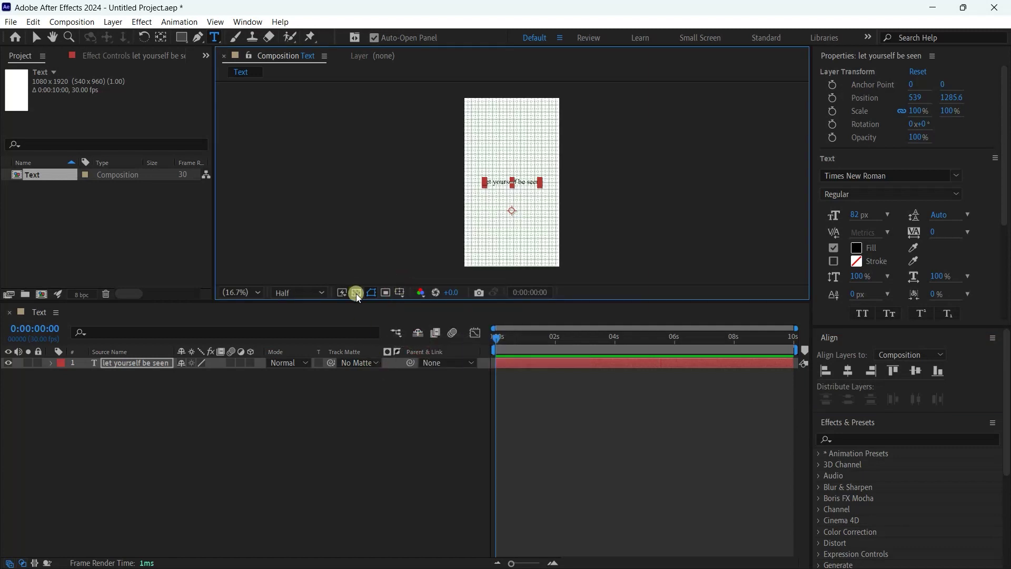
left_click(388, 290)
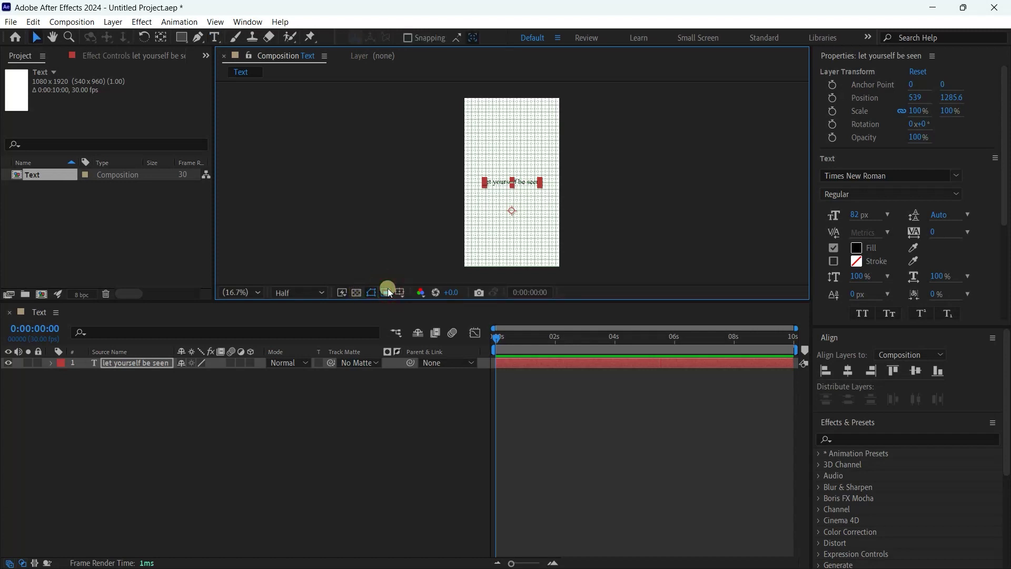
Step: At 100% view, draw a region of interest around the phrase, nudging edges for slight padding
left_click(256, 294)
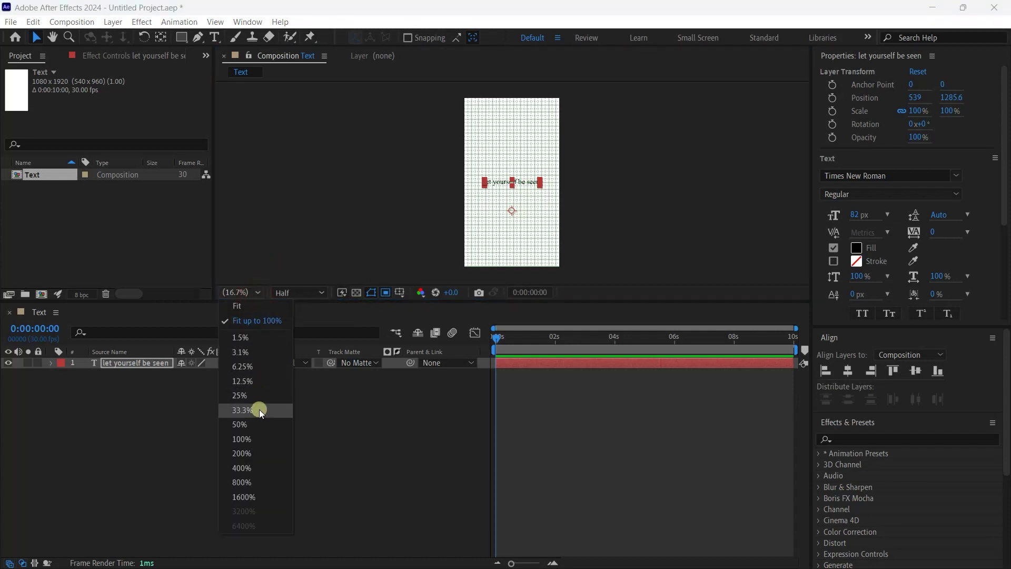
left_click(251, 451)
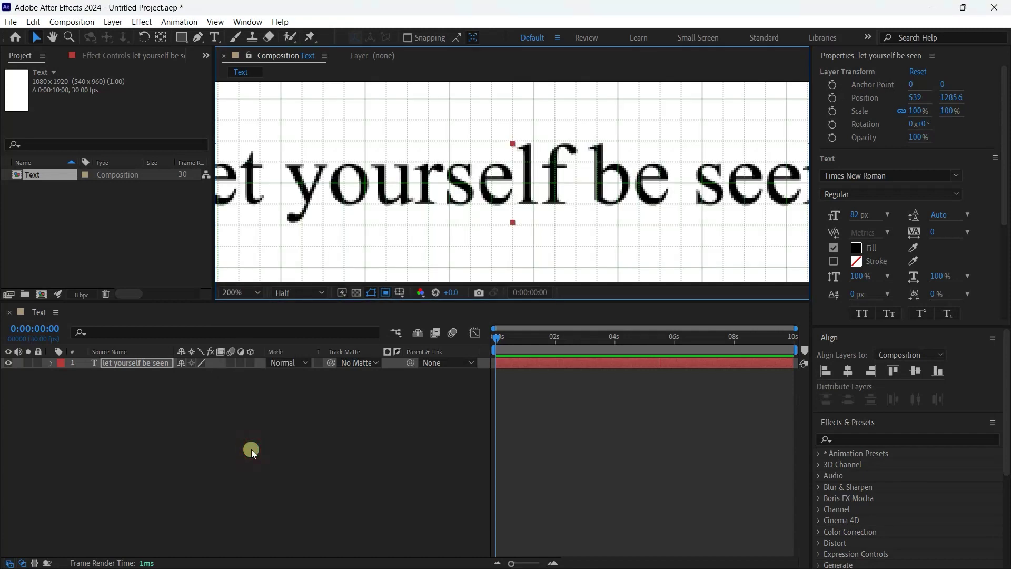
left_click(244, 295)
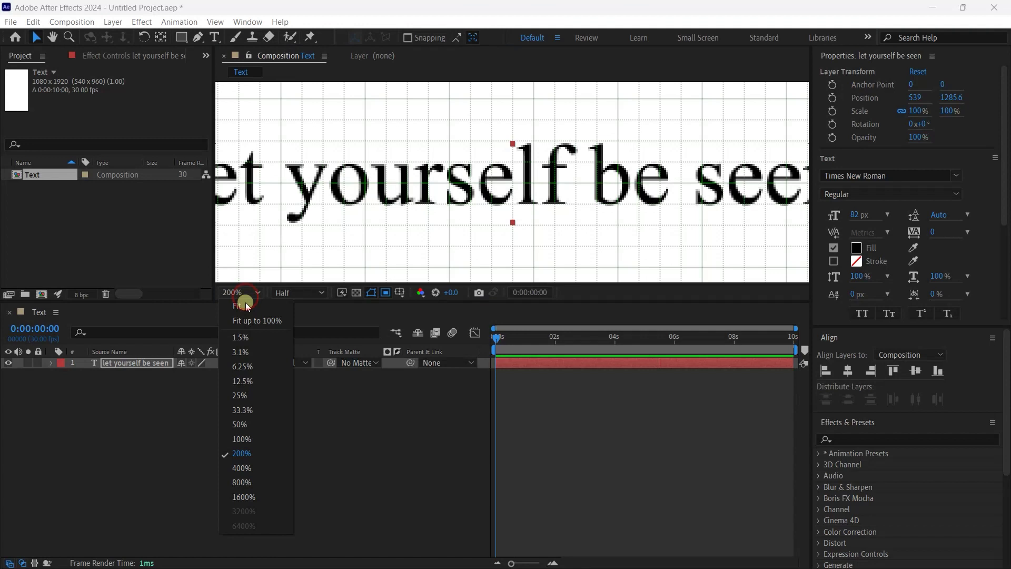
left_click(246, 436)
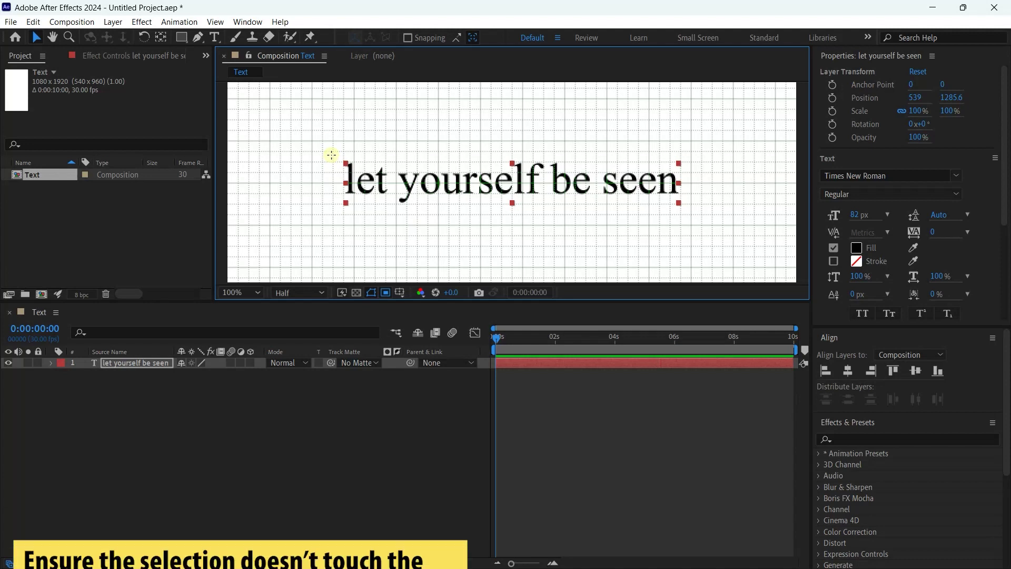
mouse_move(333, 154)
left_mouse_down()
mouse_move(382, 217)
mouse_move(714, 221)
mouse_move(691, 221)
mouse_move(690, 208)
left_mouse_up()
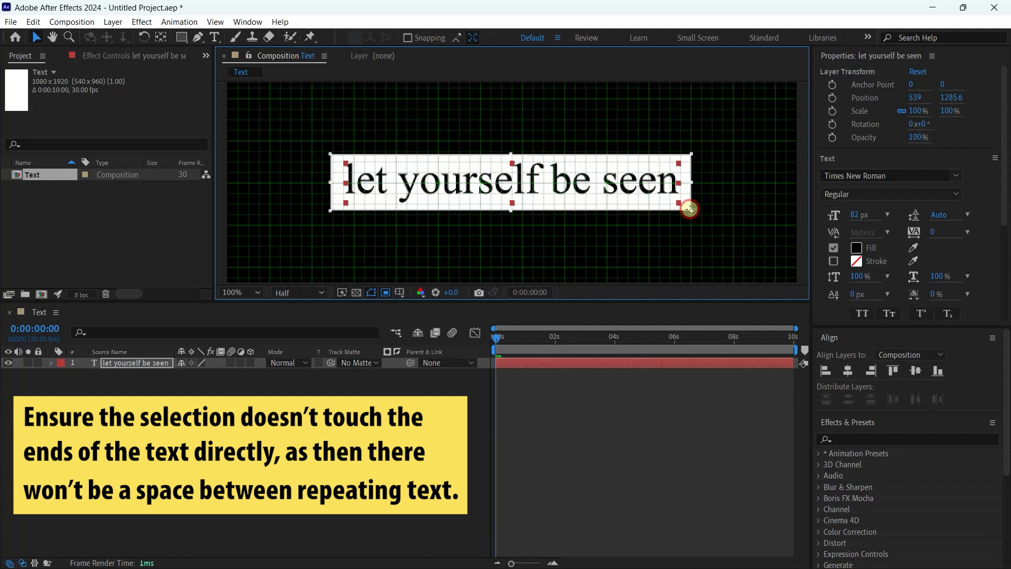
left_click_drag(690, 209, 690, 208)
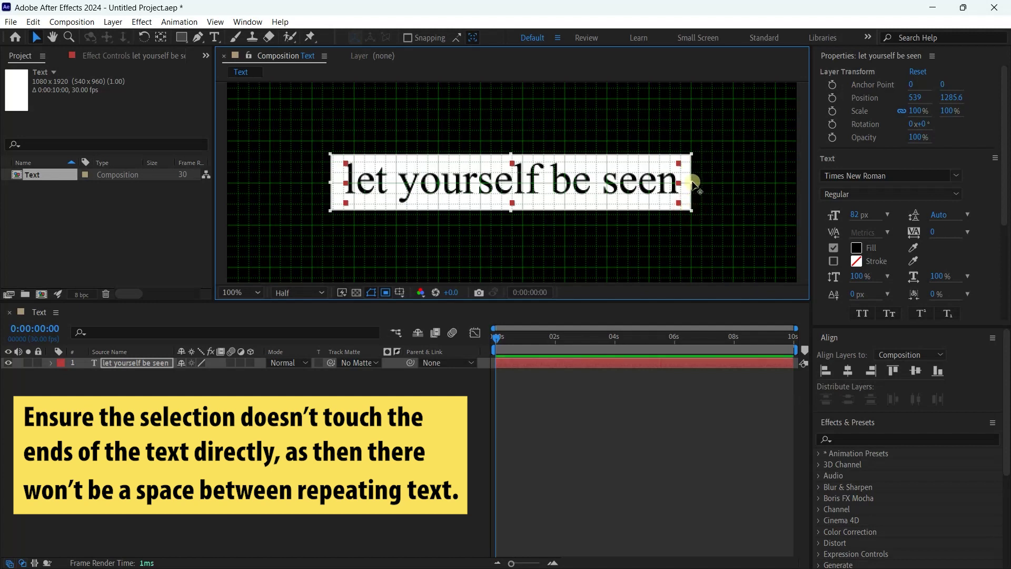
left_click_drag(691, 182, 690, 186)
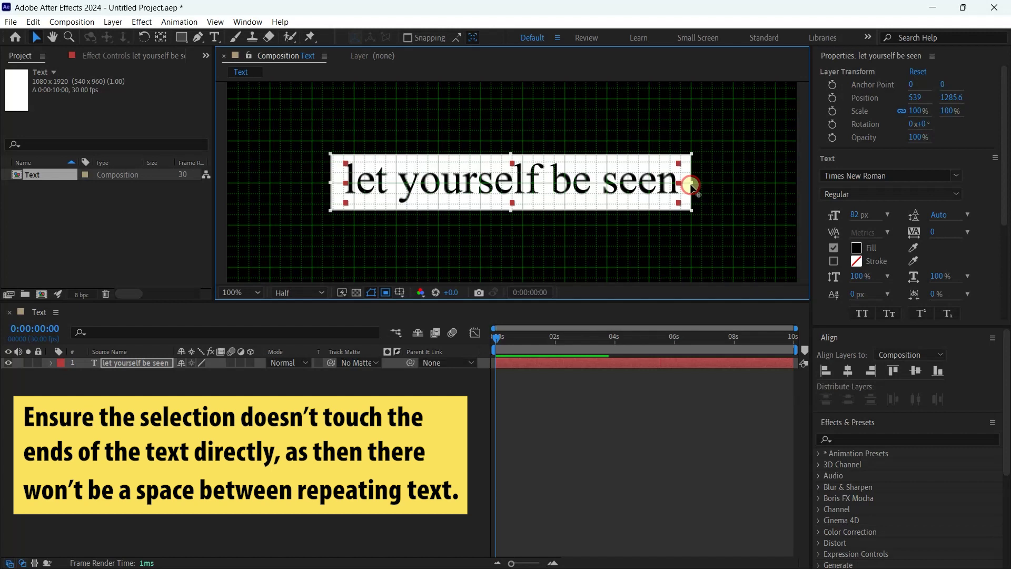
left_click_drag(691, 186, 690, 187)
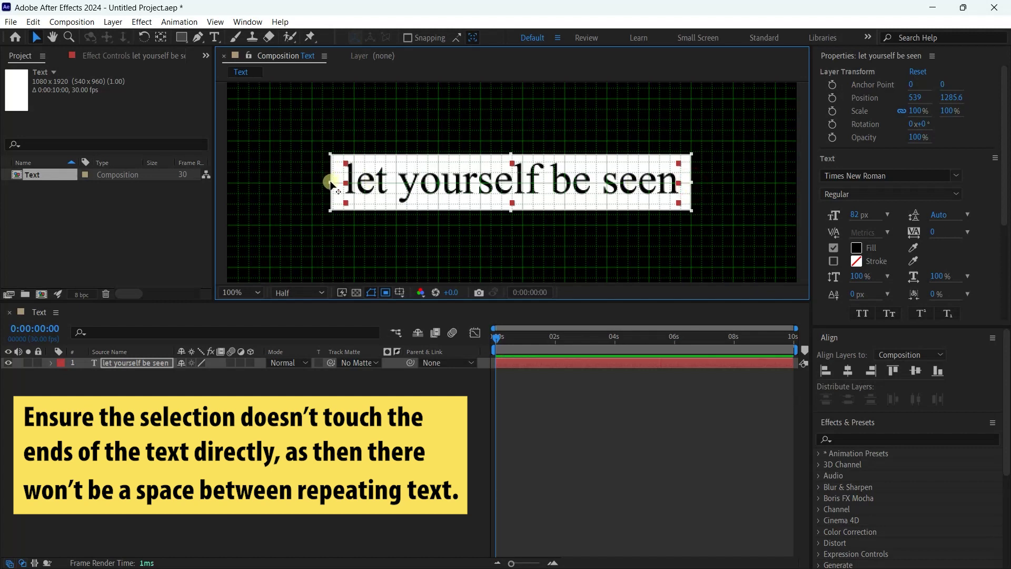
left_click_drag(331, 183, 334, 185)
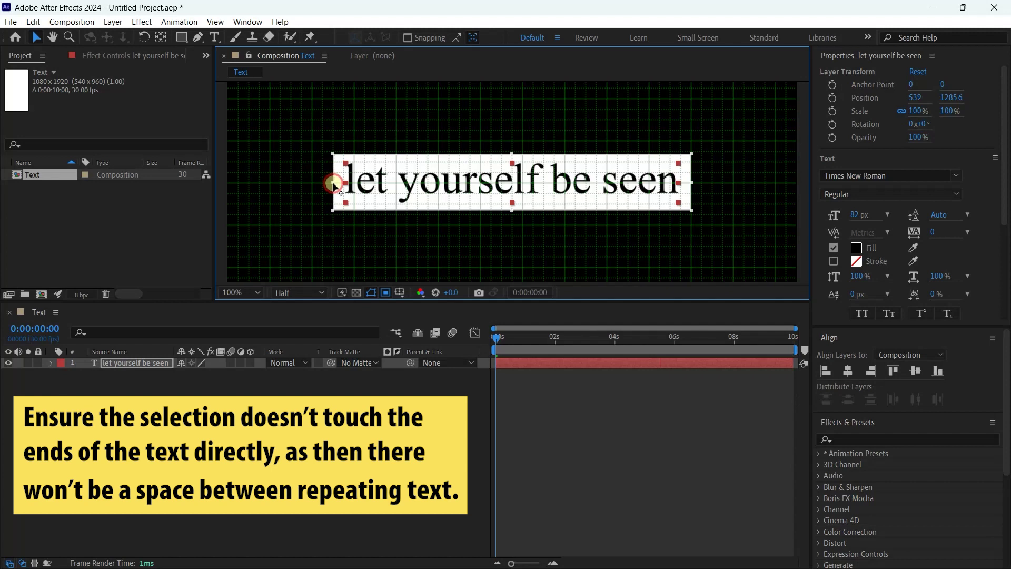
left_click_drag(513, 212, 512, 210)
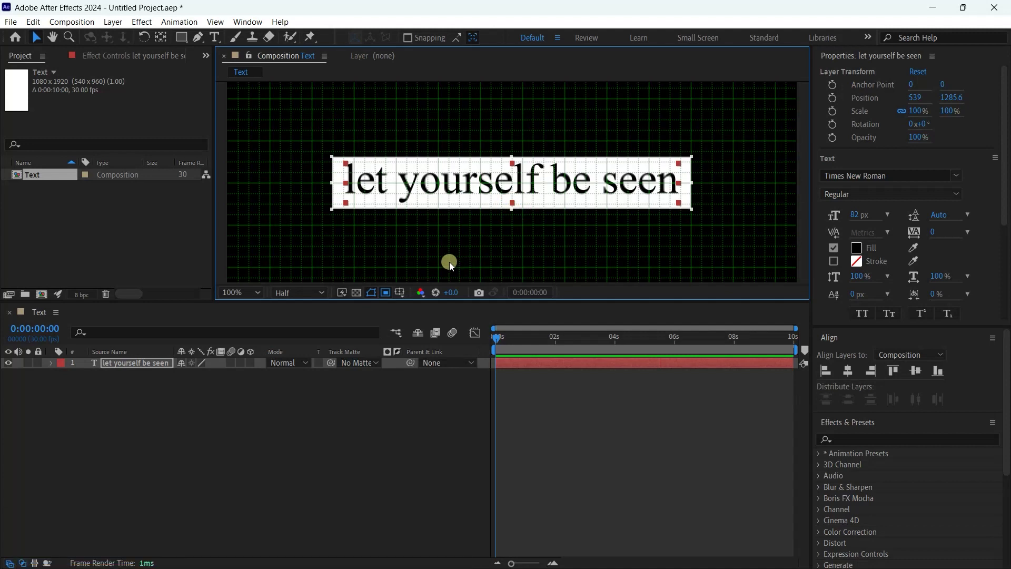
Step: Crop the Text composition to the region of interest, shrinking it to 677×94
left_click(75, 21)
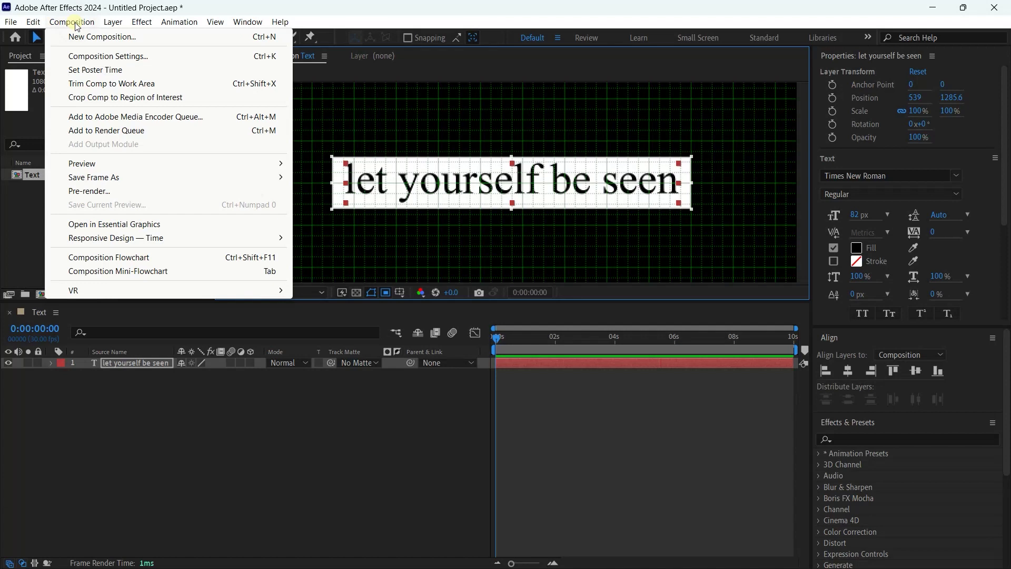
left_click(89, 96)
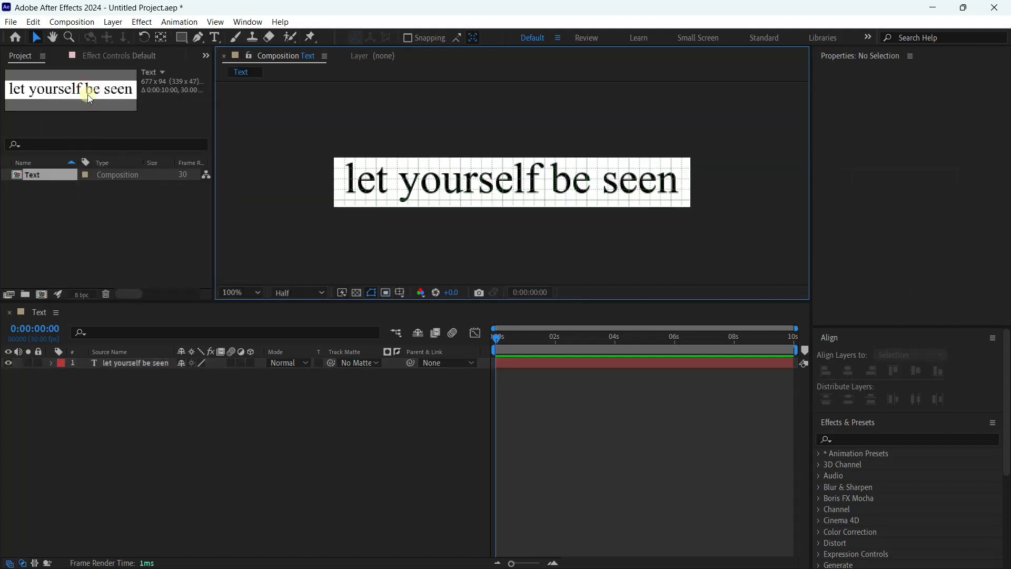
Step: Create a second 1080×1920 portrait composition, Comp 1, with default settings
left_click(67, 23)
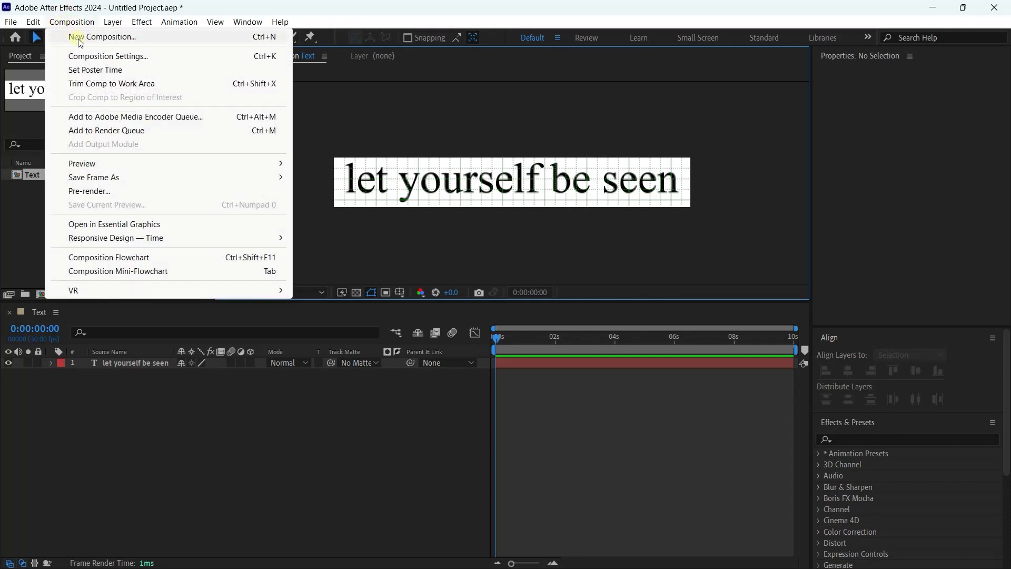
left_click(78, 39)
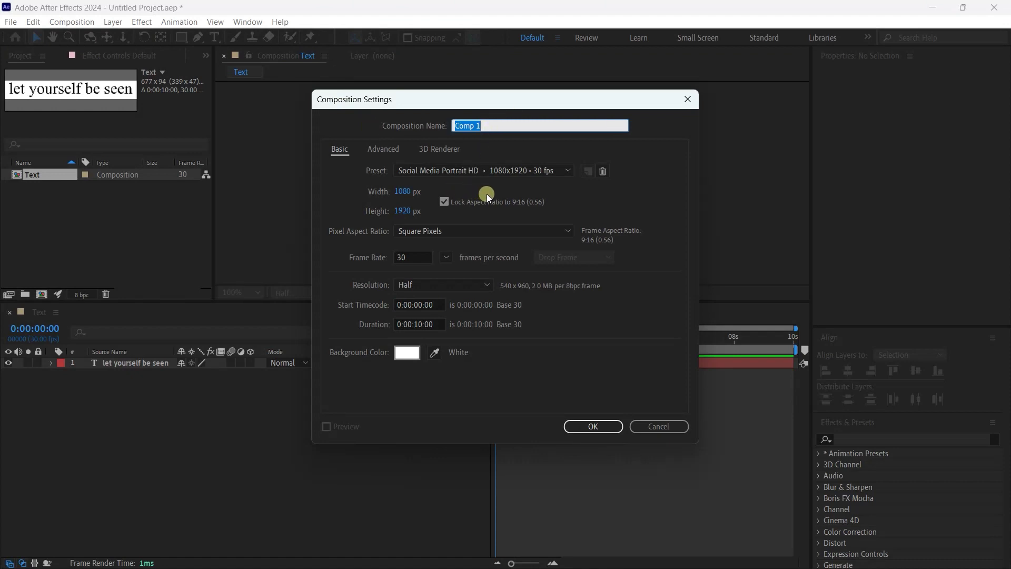
left_click(597, 427)
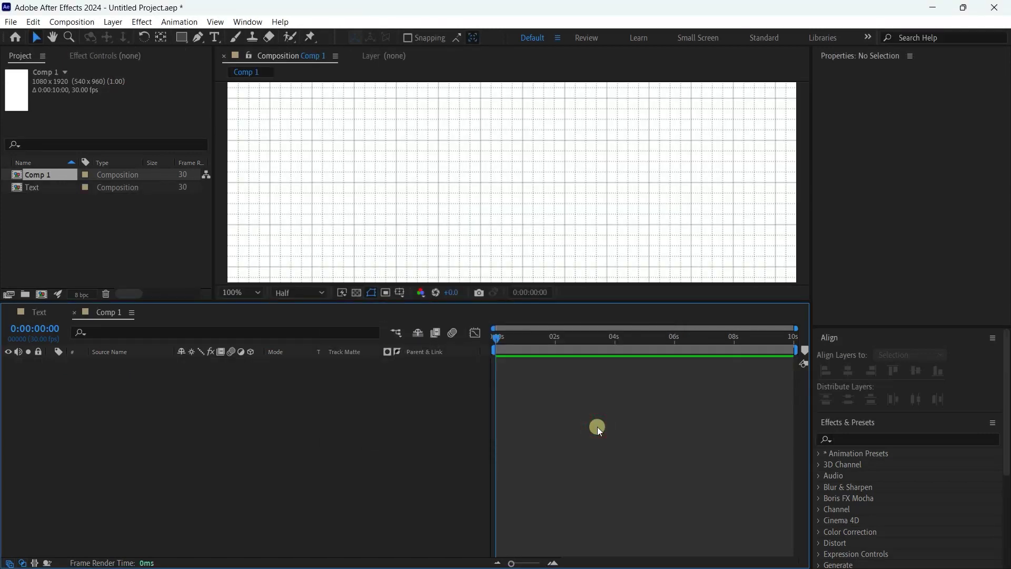
Step: Fit the view, hide the grid, and drag the Text composition into Comp 1's timeline
left_click(251, 294)
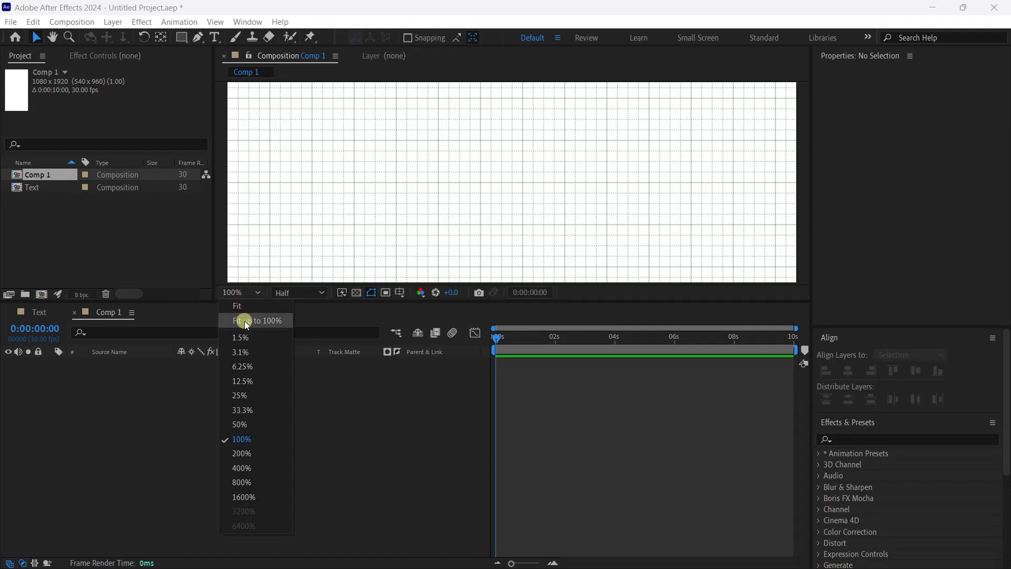
left_click(243, 311)
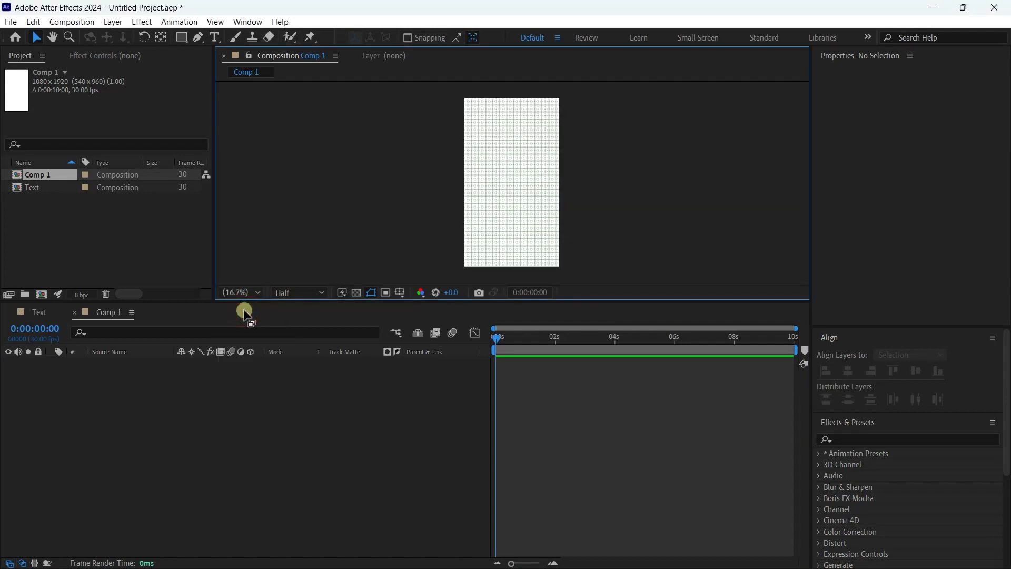
left_click(400, 292)
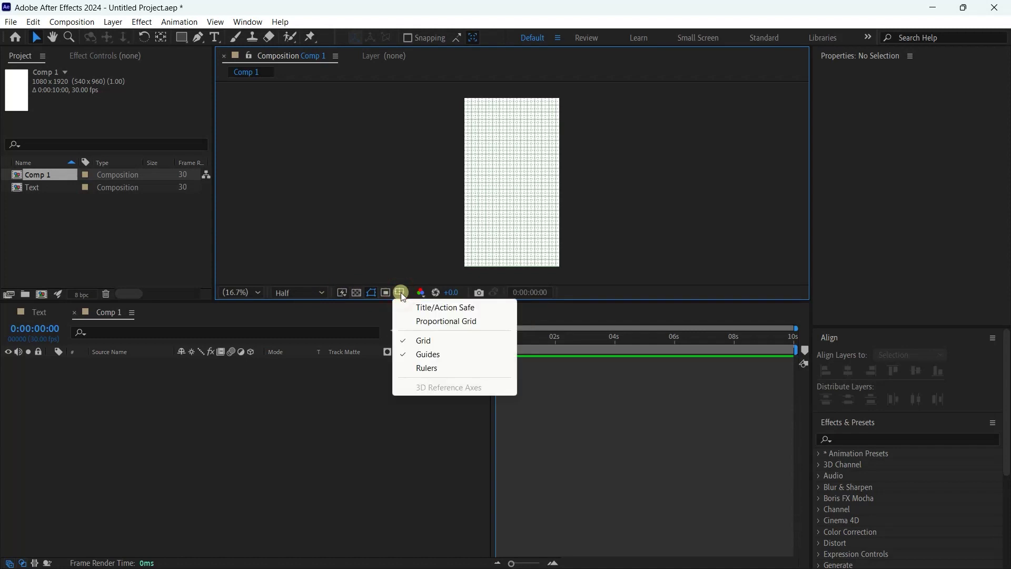
left_click(411, 341)
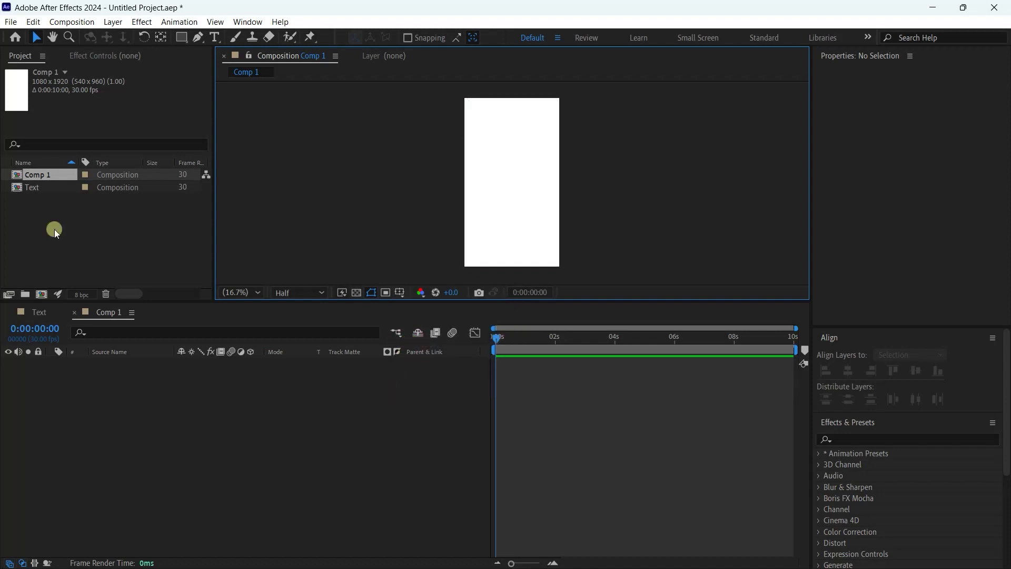
left_click_drag(31, 187, 71, 377)
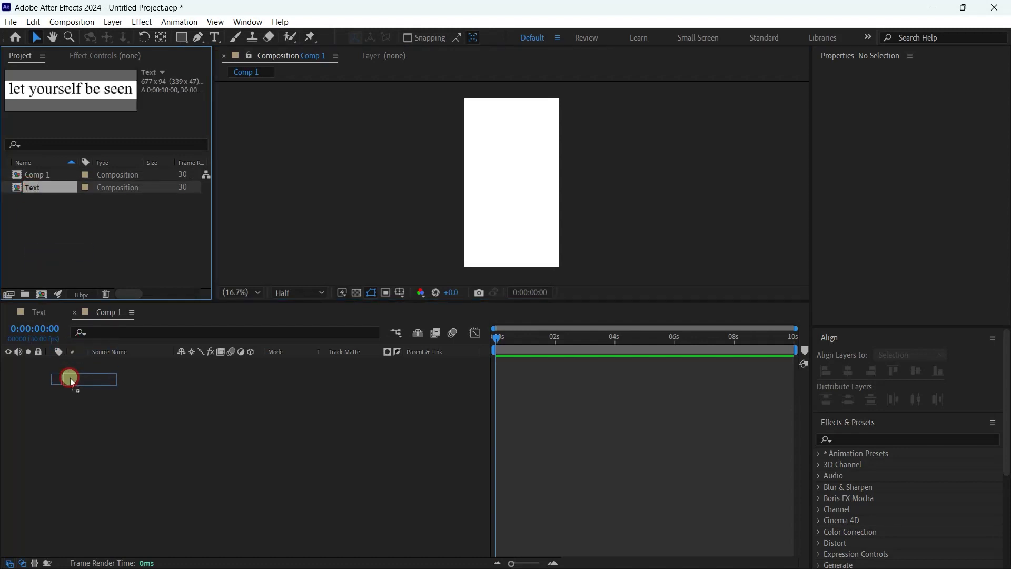
left_click_drag(70, 378, 70, 376)
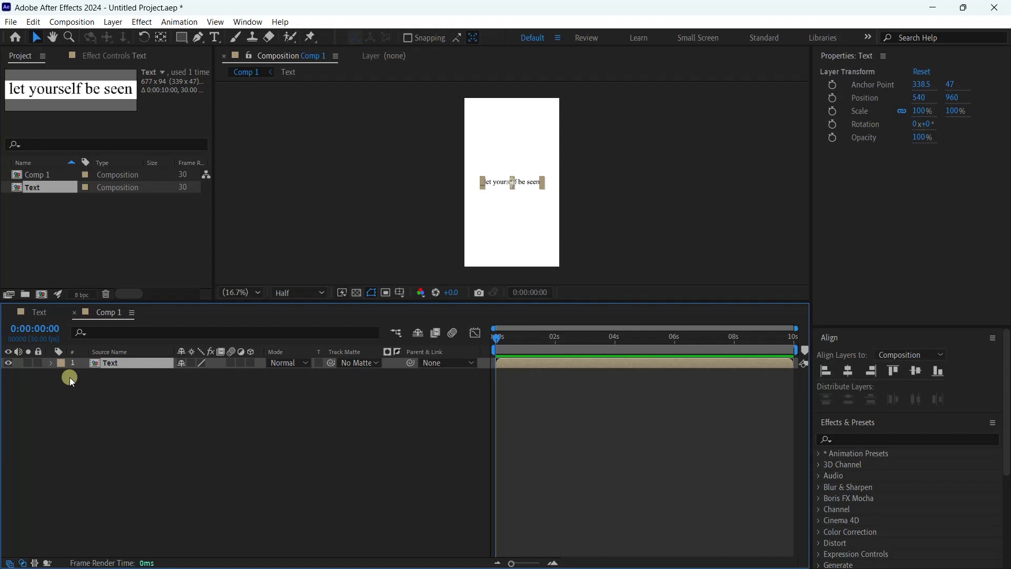
Step: Search Effects & Presets for 'motion tile'
left_click(886, 439)
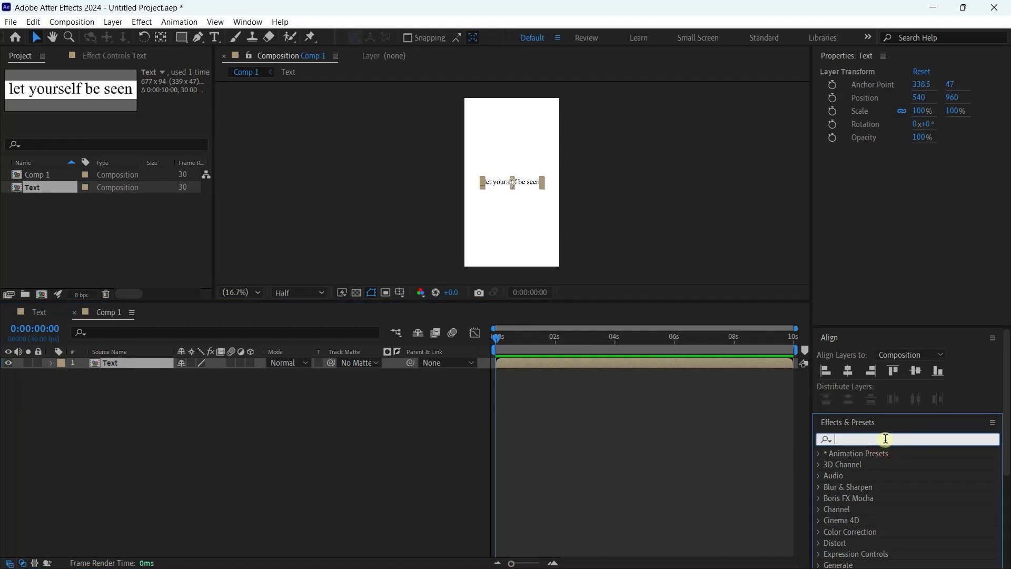
type("m")
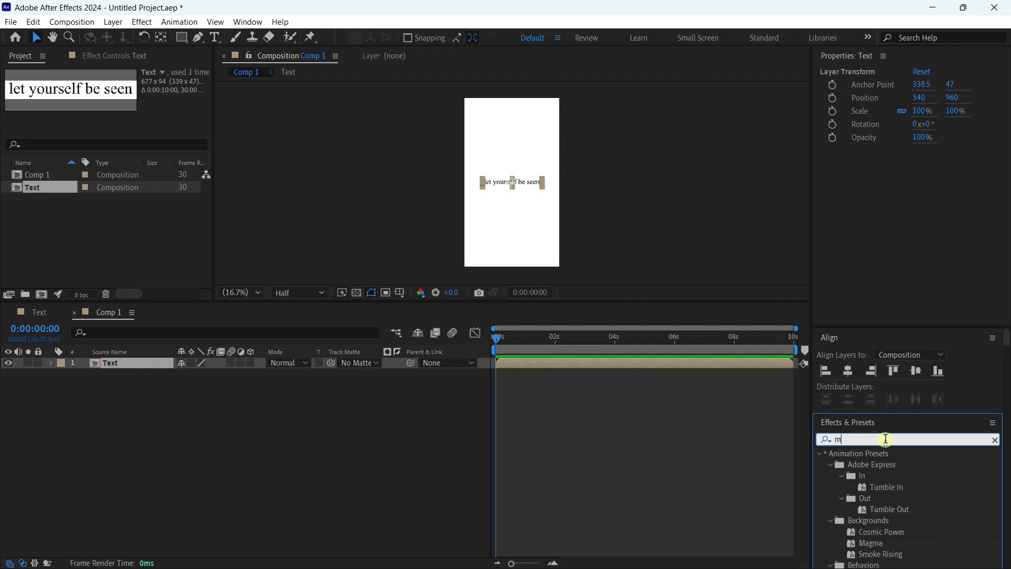
type("otion t")
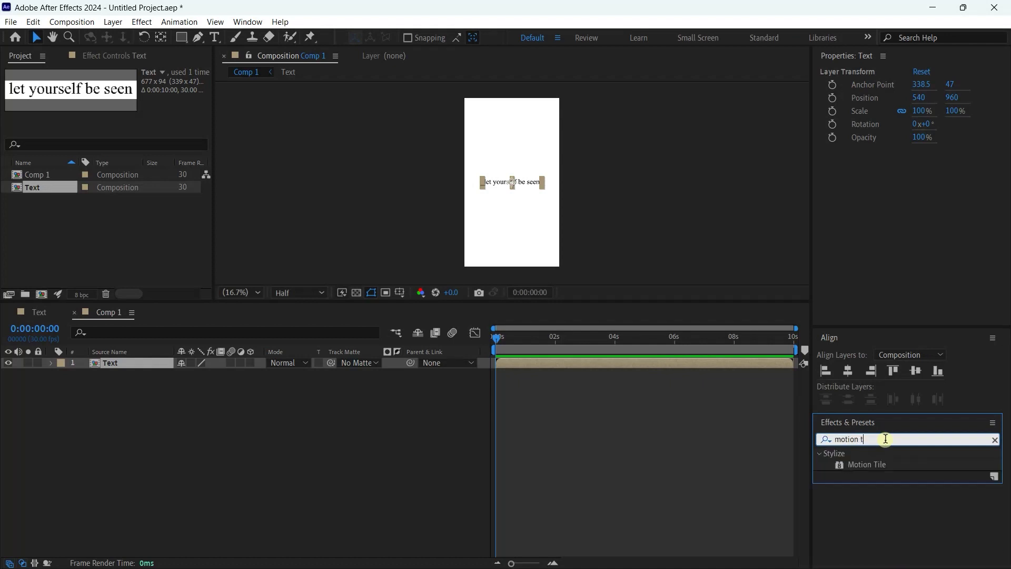
type("i")
Step: Apply Motion Tile, change Output Width, and set Output Height to 2640
double_click(864, 463)
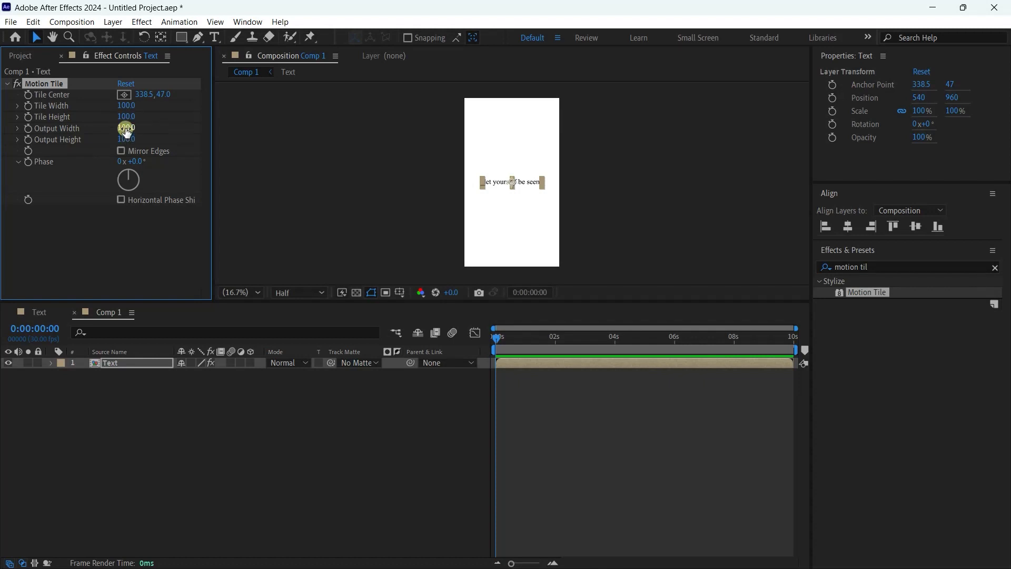
left_click(126, 129)
type("70")
type("0")
key("Return")
left_click(126, 140)
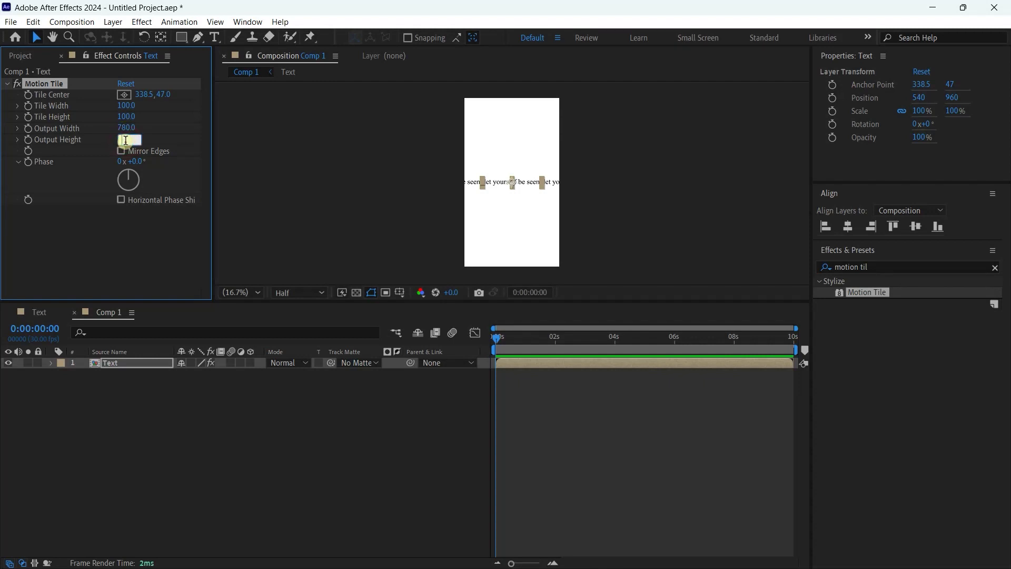
type("2640")
key("Return")
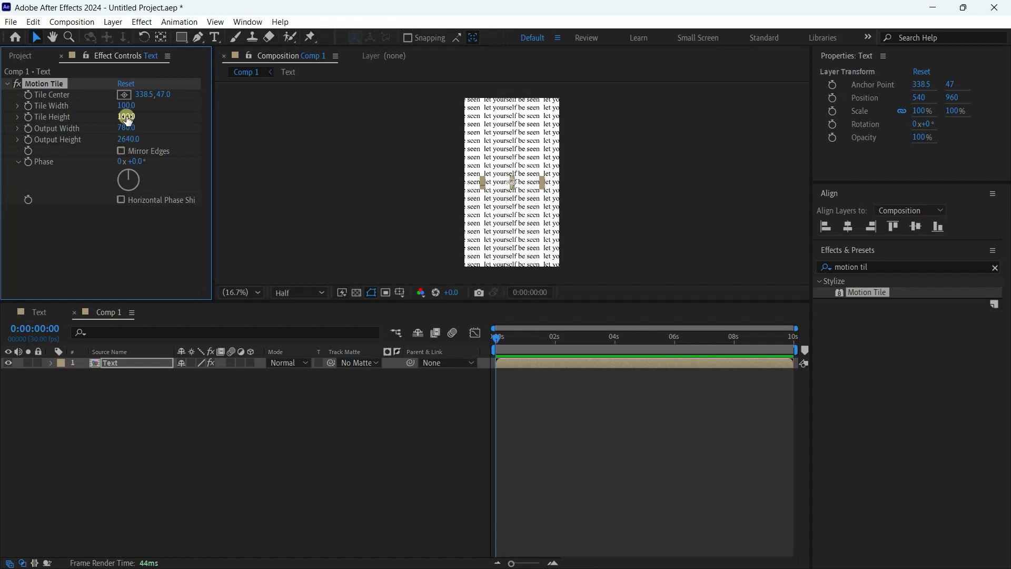
Step: Set Motion Tile's Tile Height to 89 and reveal Tile Center in the timeline
left_click(127, 117)
key("BackSpace")
type("8")
type("0")
key("Return")
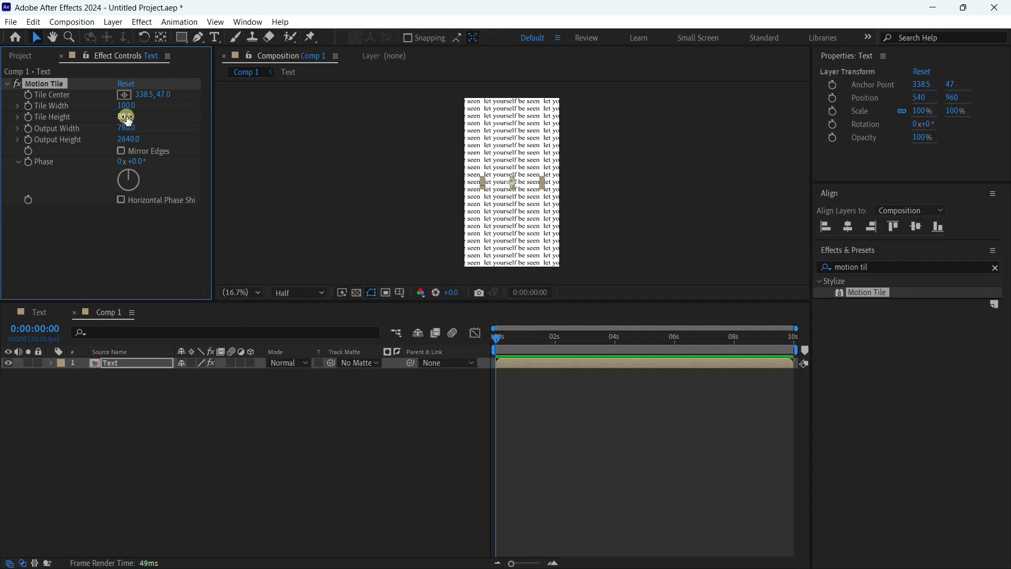
left_click_drag(127, 119, 141, 187)
key("u")
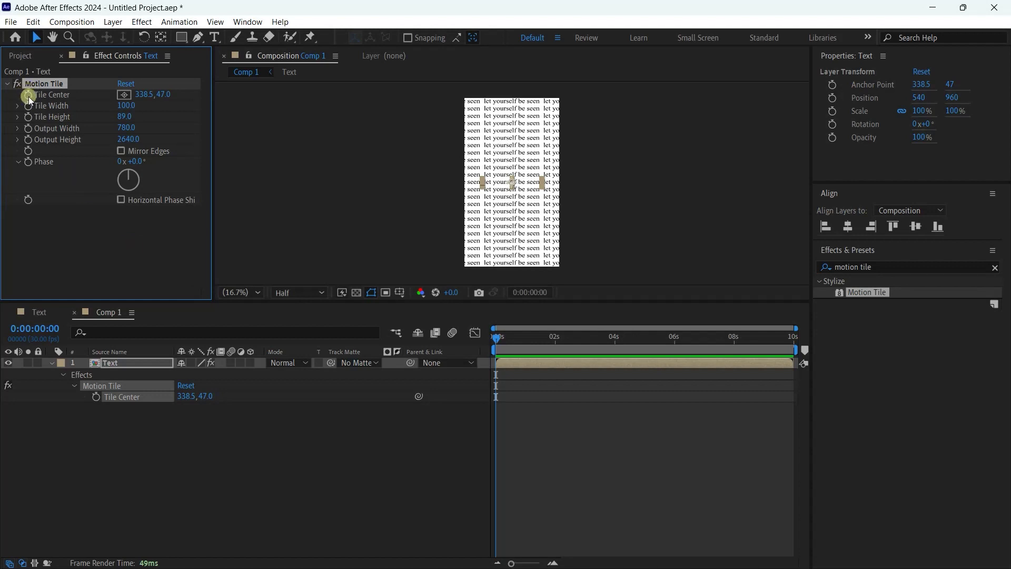
Step: Keyframe Tile Center sliding from 338.5 at the start to X 1695 at the end
left_click(458, 343)
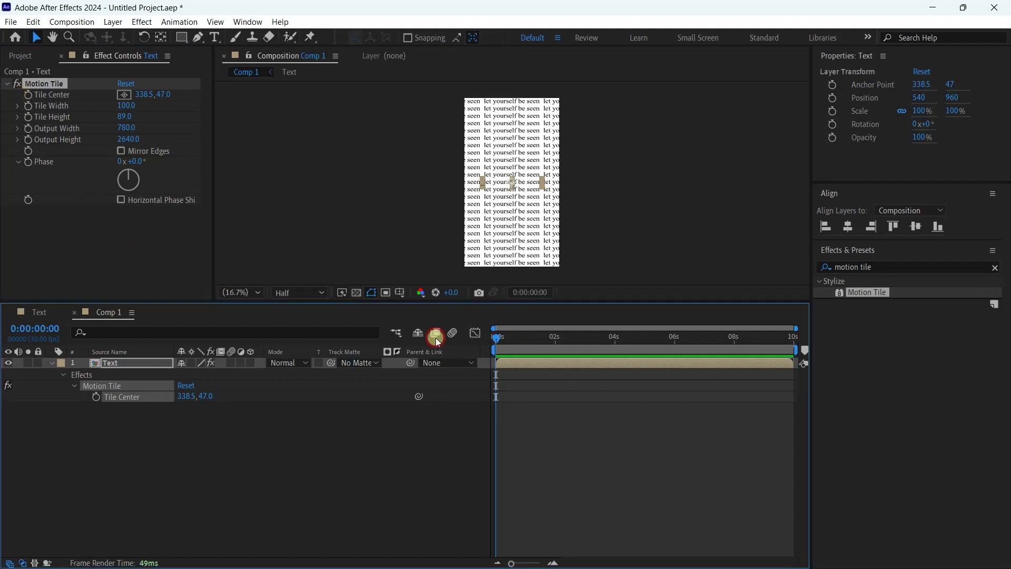
left_click(30, 94)
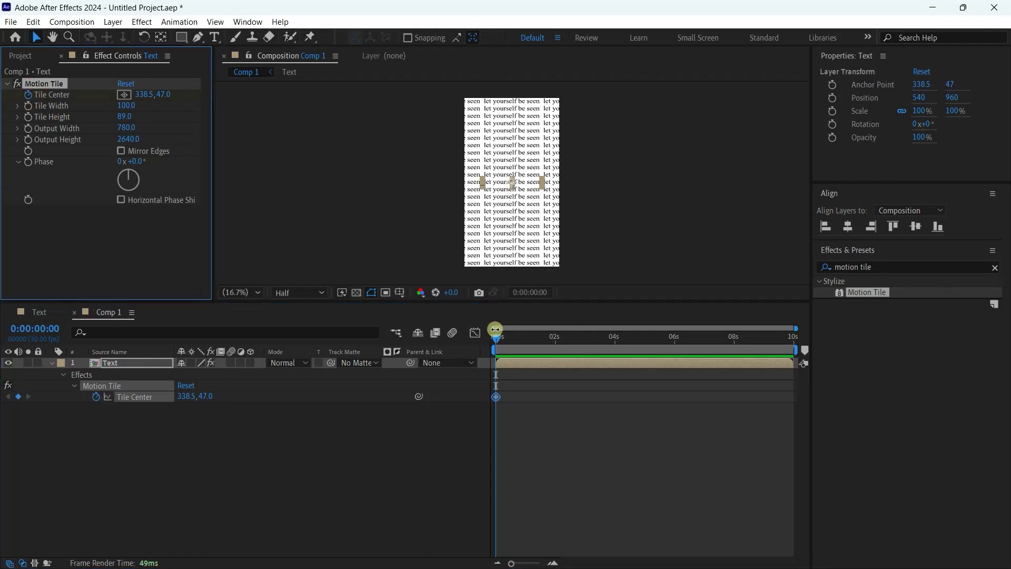
left_click_drag(533, 338, 833, 361)
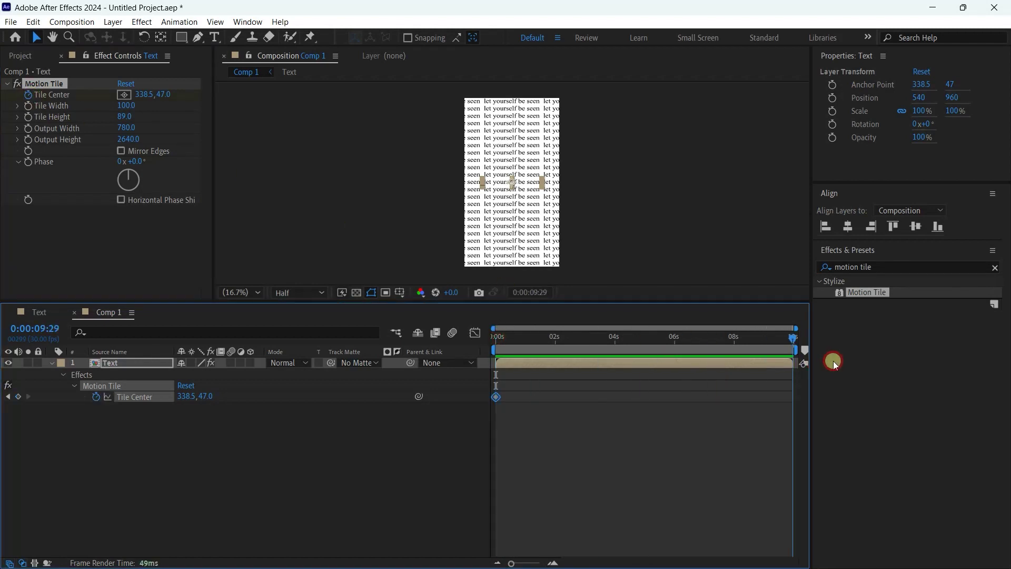
left_click(148, 93)
type("1")
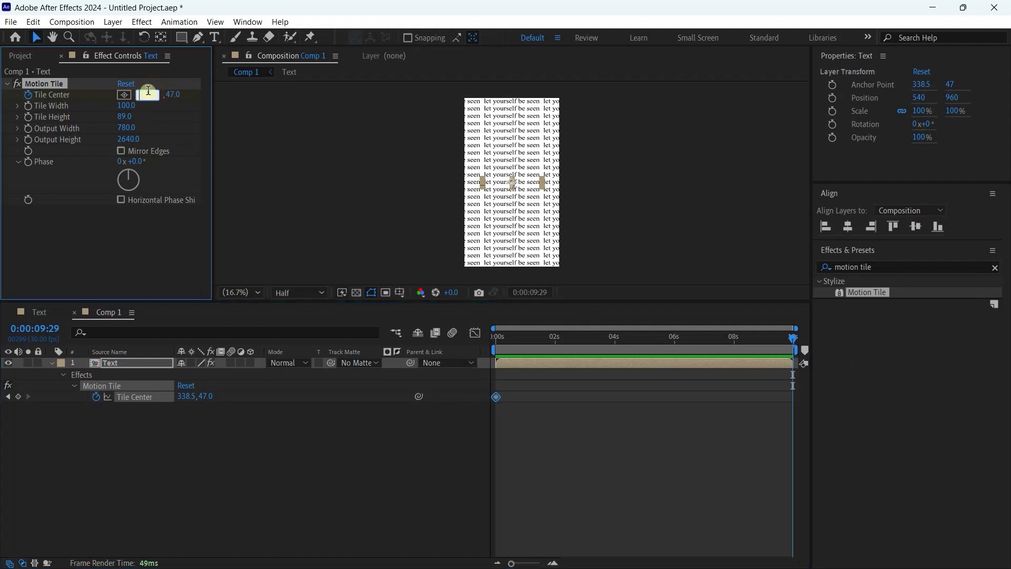
type("695")
key("Return")
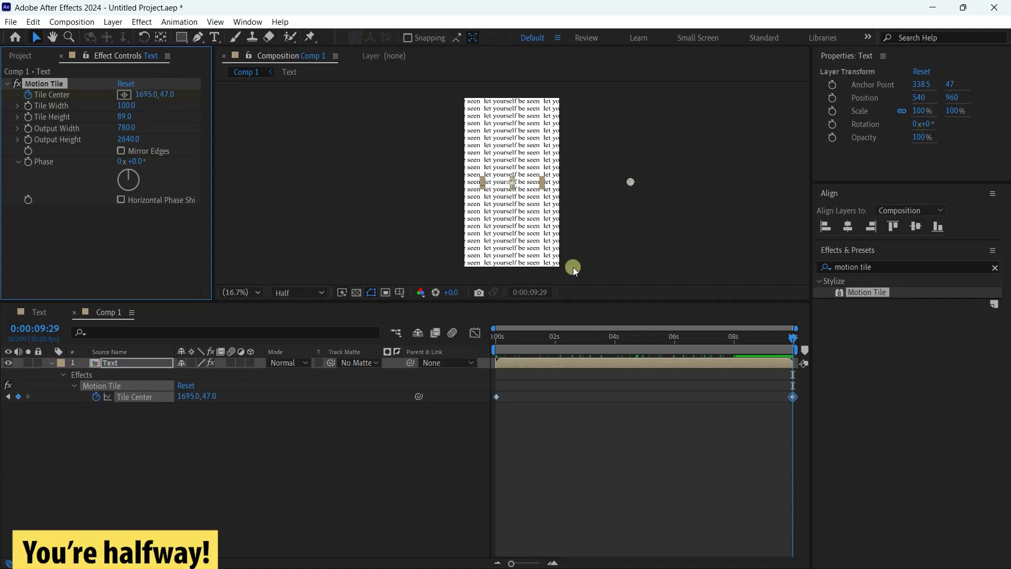
left_click(793, 335)
mouse_move(793, 335)
left_mouse_down()
mouse_move(471, 364)
mouse_move(694, 369)
mouse_move(493, 374)
mouse_move(827, 368)
left_mouse_up()
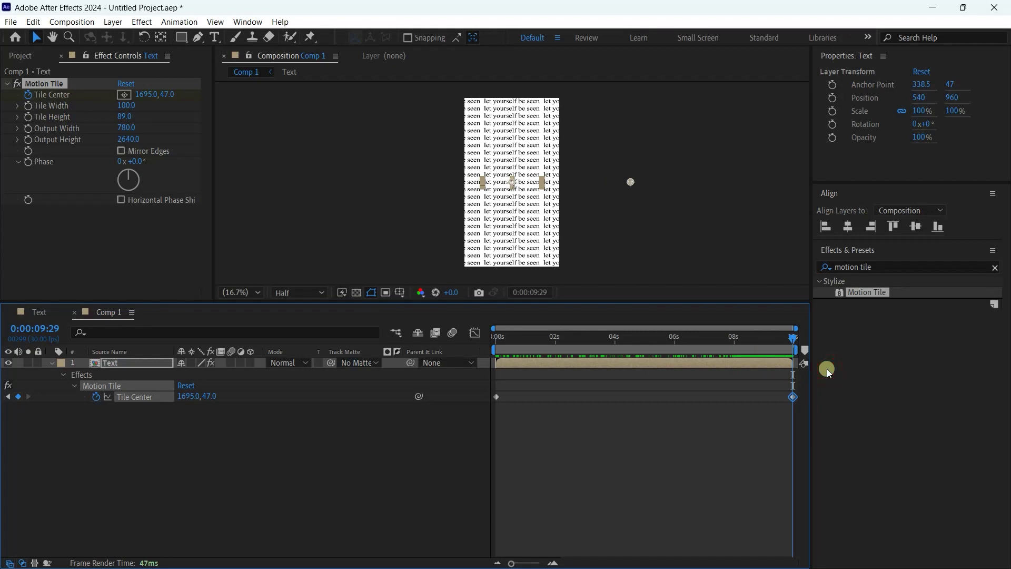
Step: Search effects for 'wave' and apply Wave Warp to the text layer
left_click(883, 266)
key("BackSpace")
key("BackSpace")
key("BackSpace")
key("BackSpace")
key("BackSpace")
key("BackSpace")
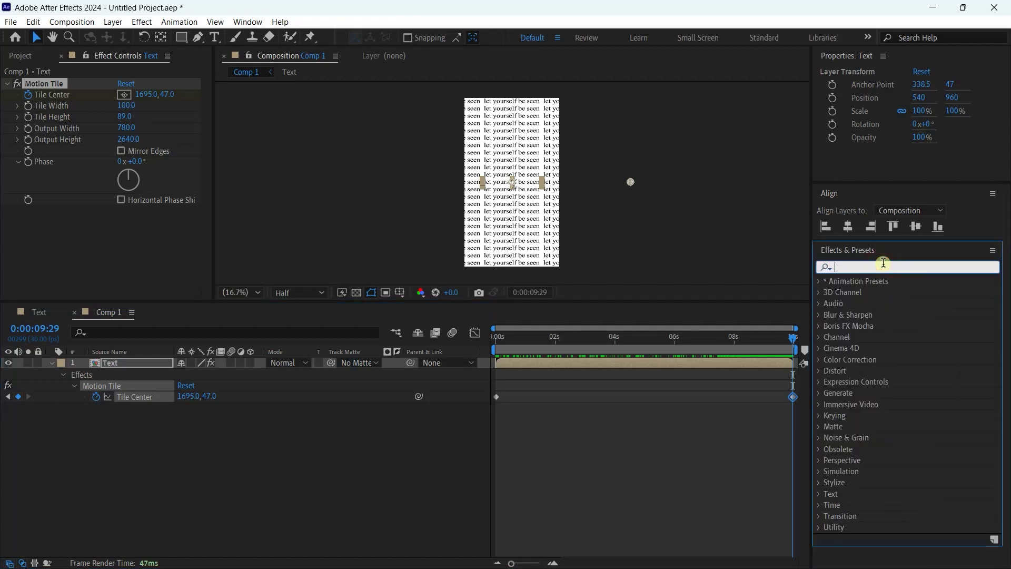
left_click(883, 266)
type("wave")
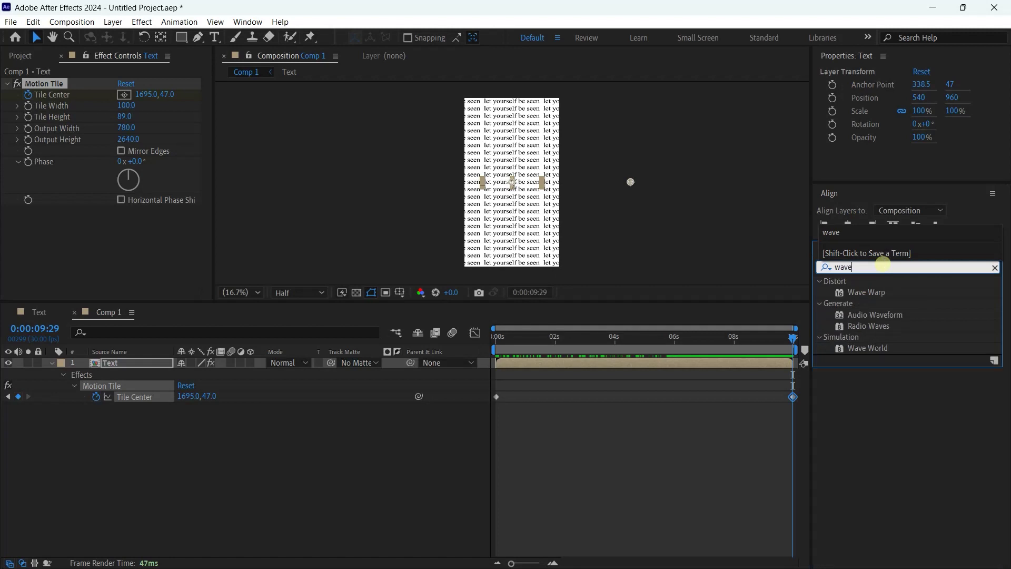
double_click(857, 293)
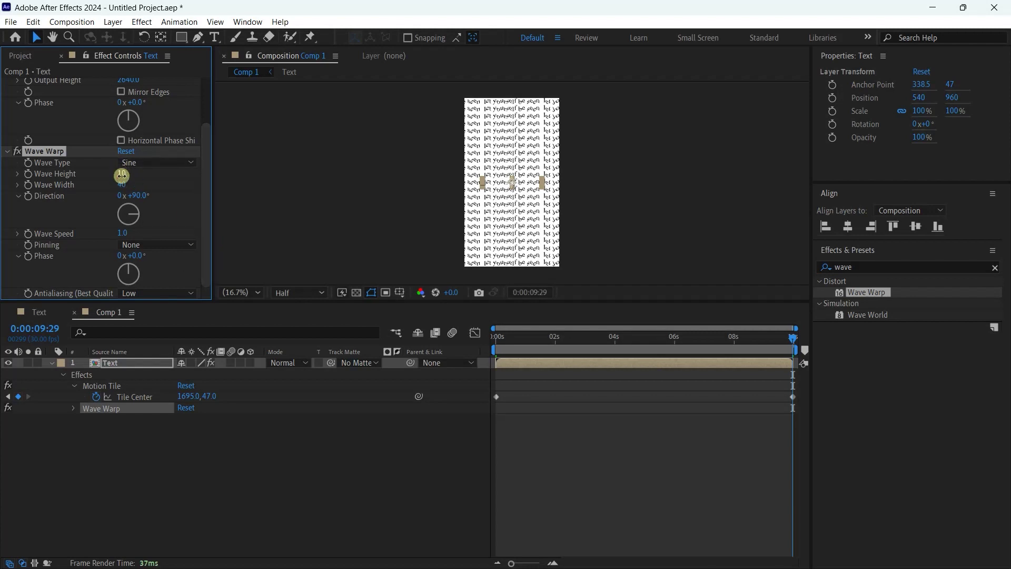
Step: Set Wave Warp height 16, width 170, direction 120° and speed 0, then preview from start
left_click(119, 176)
type("16")
key("Return")
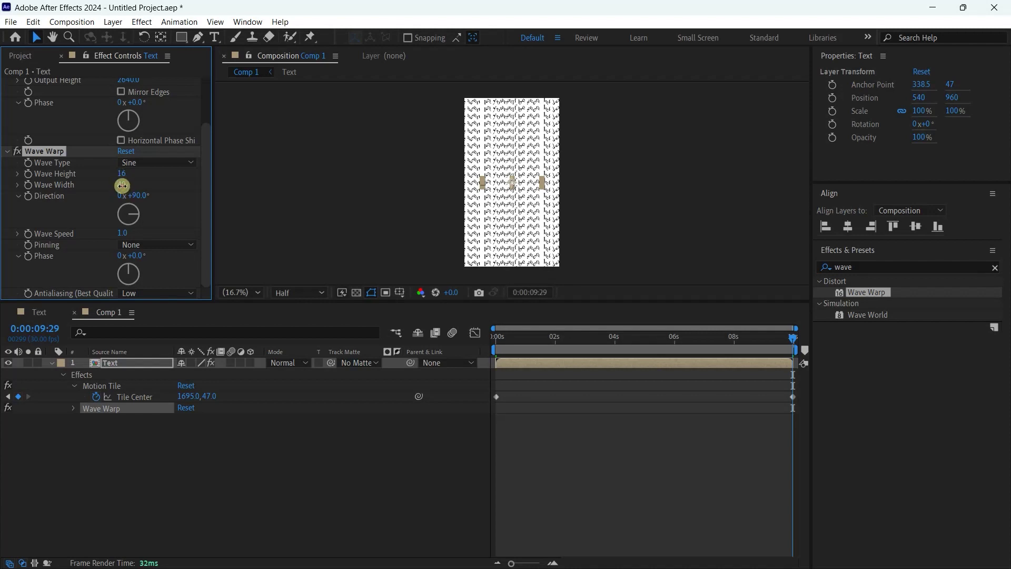
left_click(122, 185)
type("170")
key("Return")
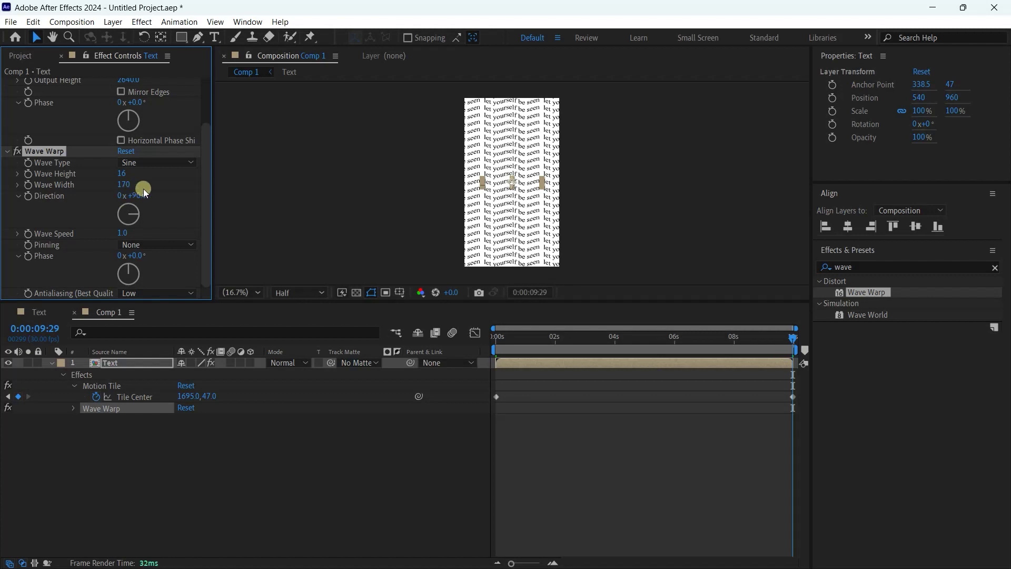
left_click(141, 196)
type("1")
type("00")
key("Return")
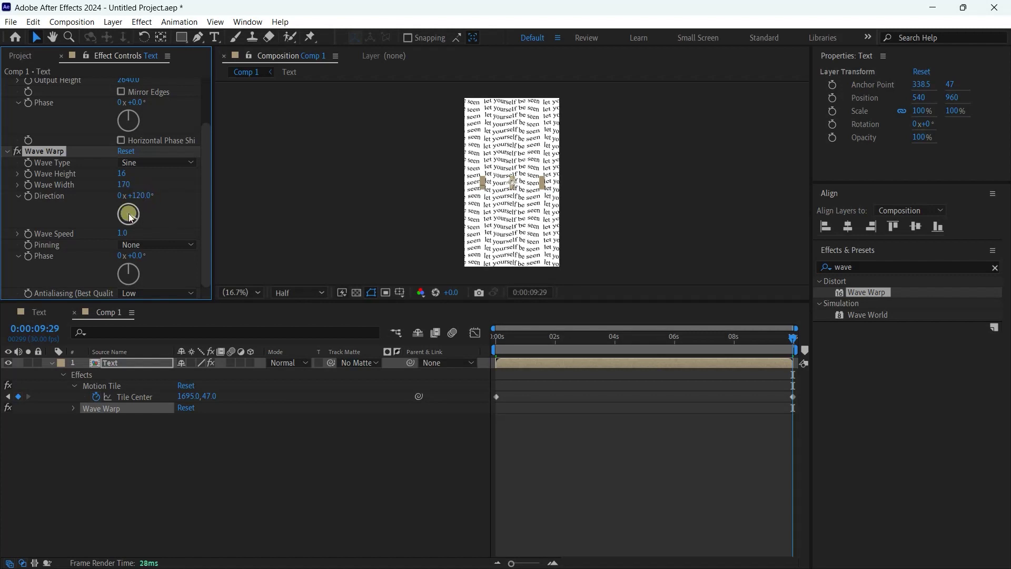
left_click(125, 233)
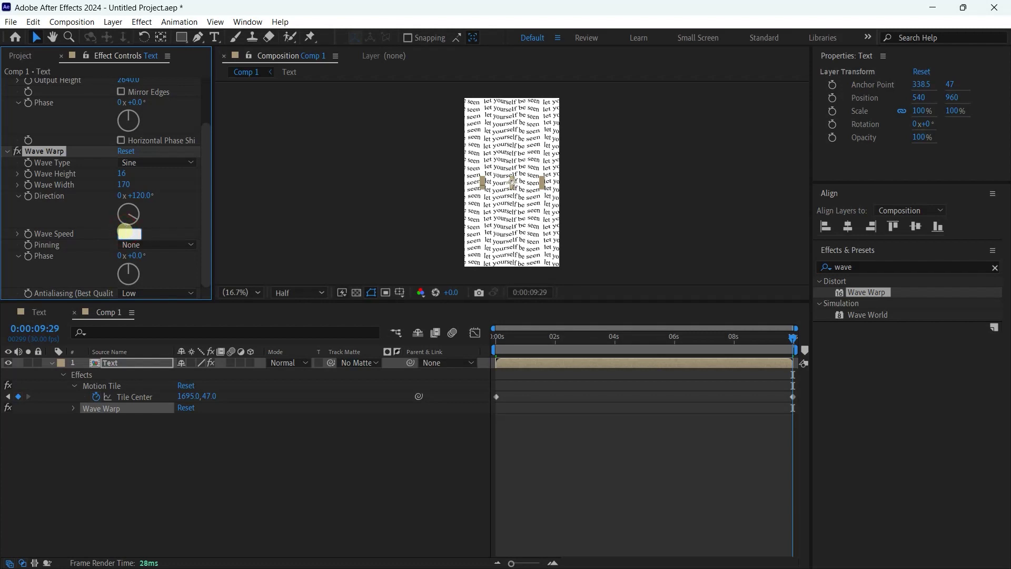
type("3")
key("Return")
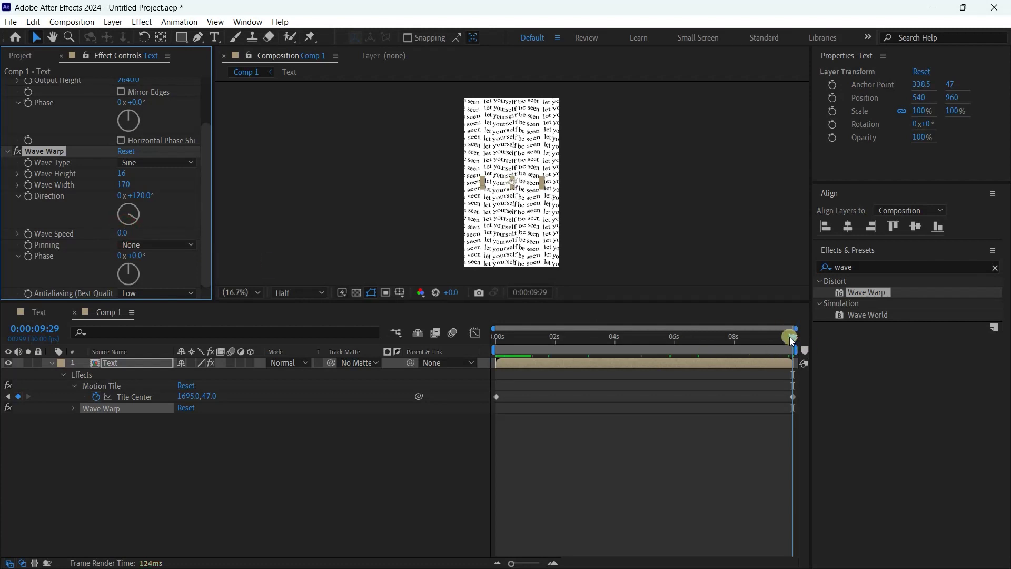
mouse_move(791, 338)
left_mouse_down()
mouse_move(492, 384)
mouse_move(571, 373)
mouse_move(605, 388)
mouse_move(800, 400)
left_mouse_up()
left_click(100, 473)
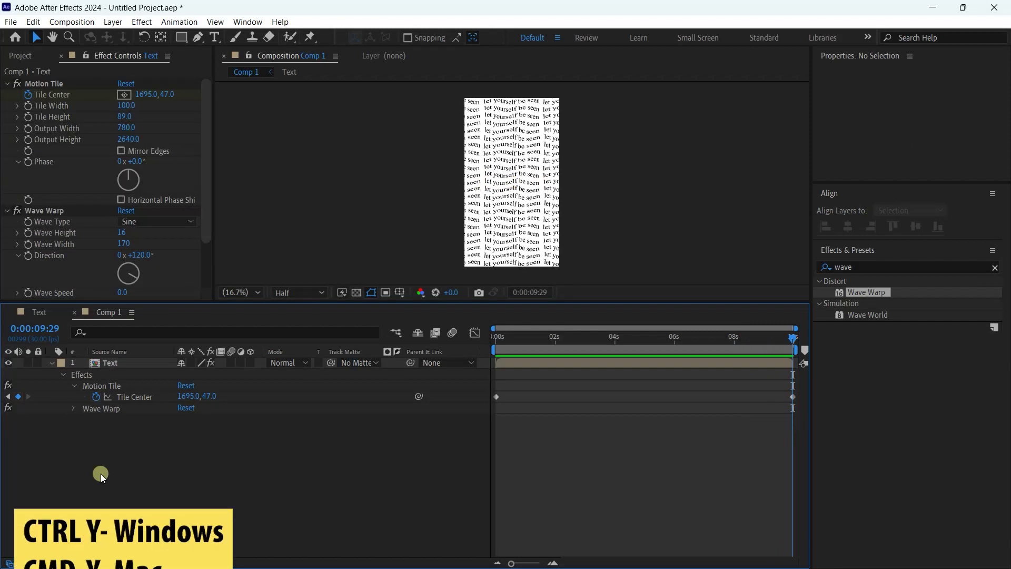
Step: Create a 1080×1920 solid layer named 'white' with colour FFFFFF
key("ctrl+y")
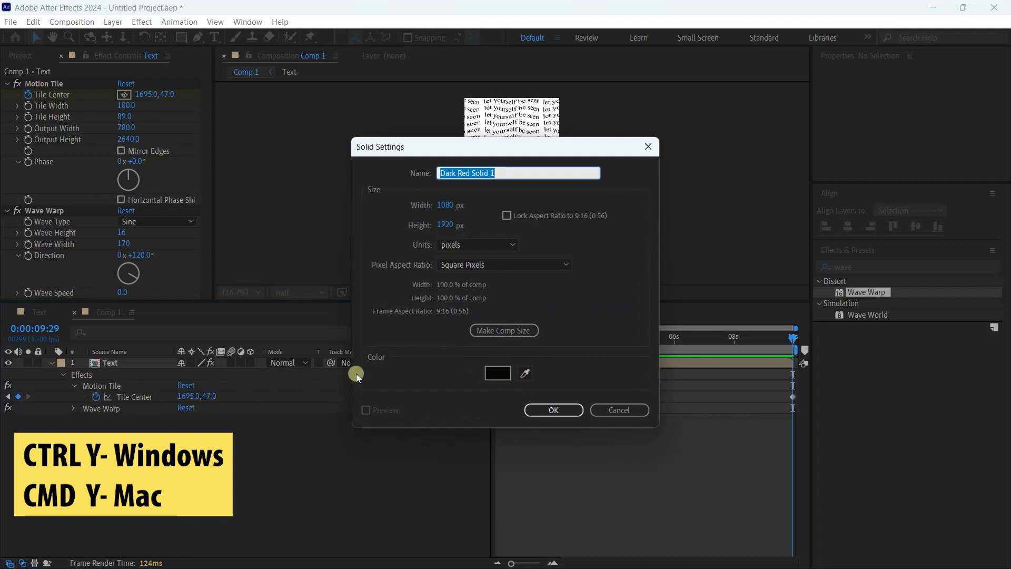
key("BackSpace")
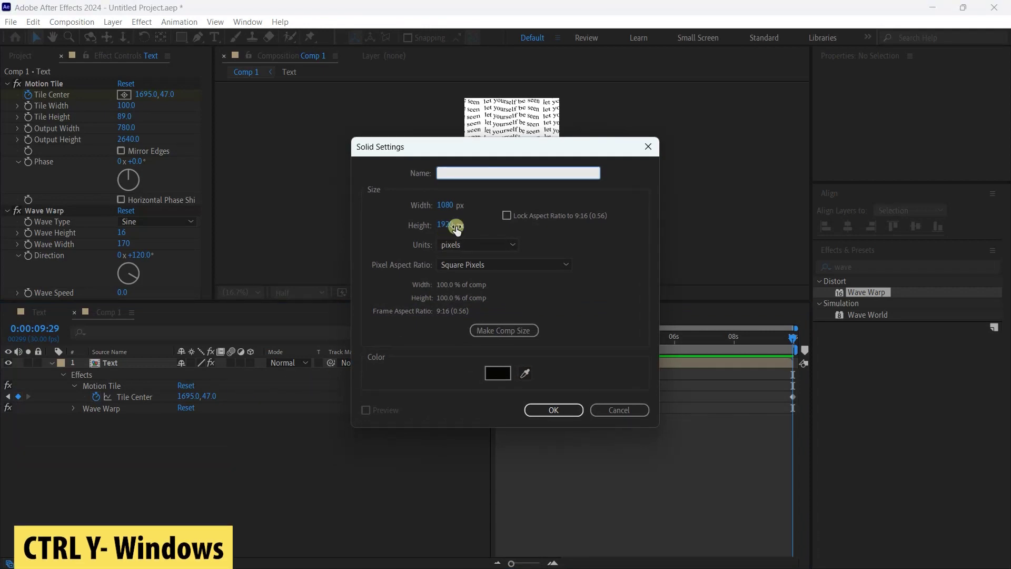
type("white")
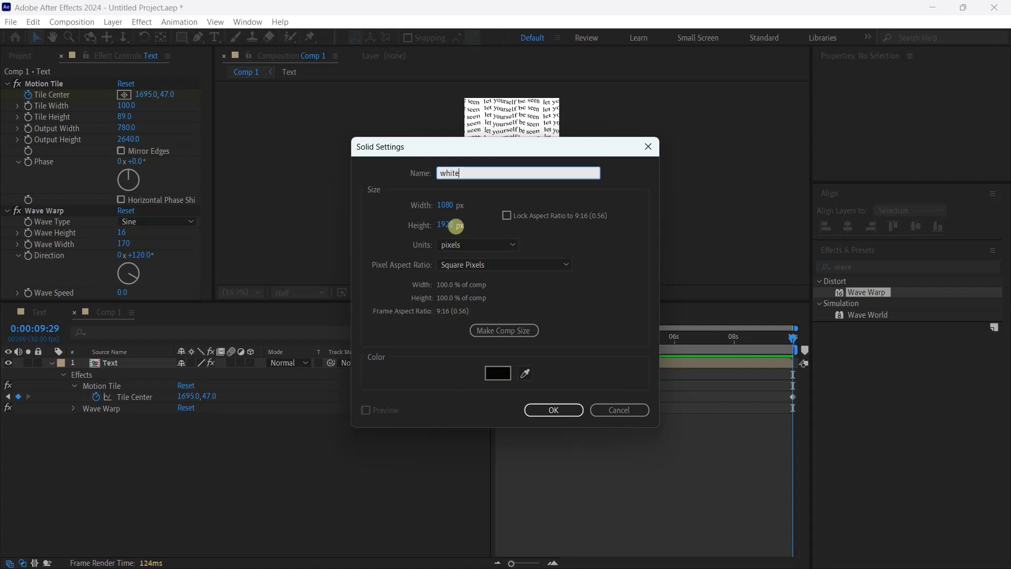
left_click(497, 375)
left_click(176, 252)
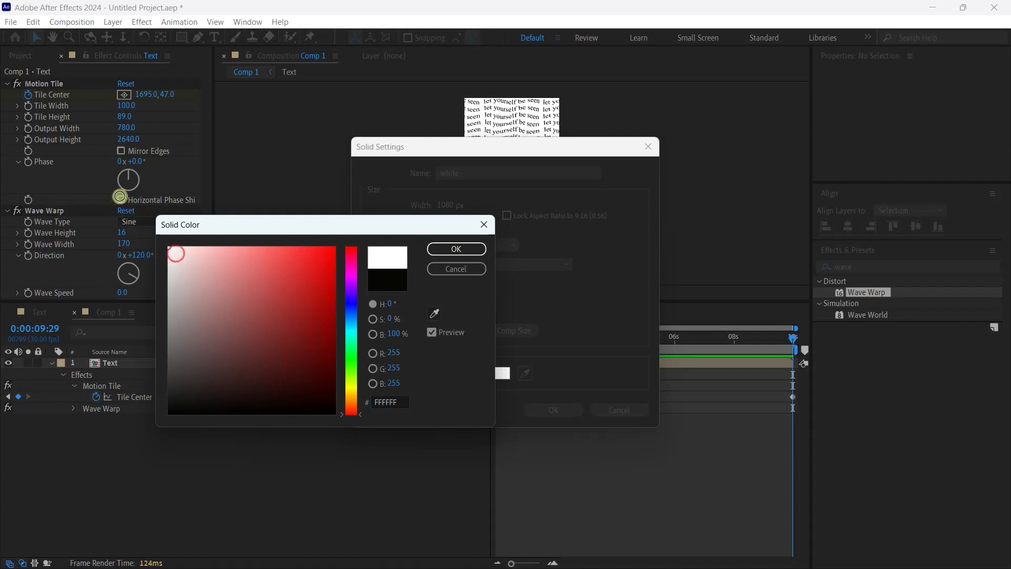
left_click(458, 251)
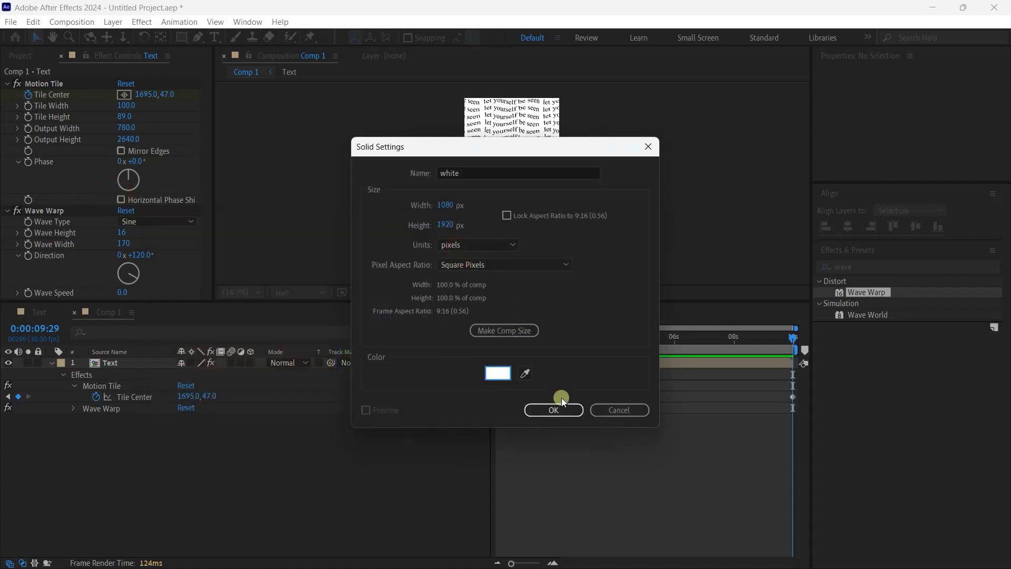
left_click(560, 411)
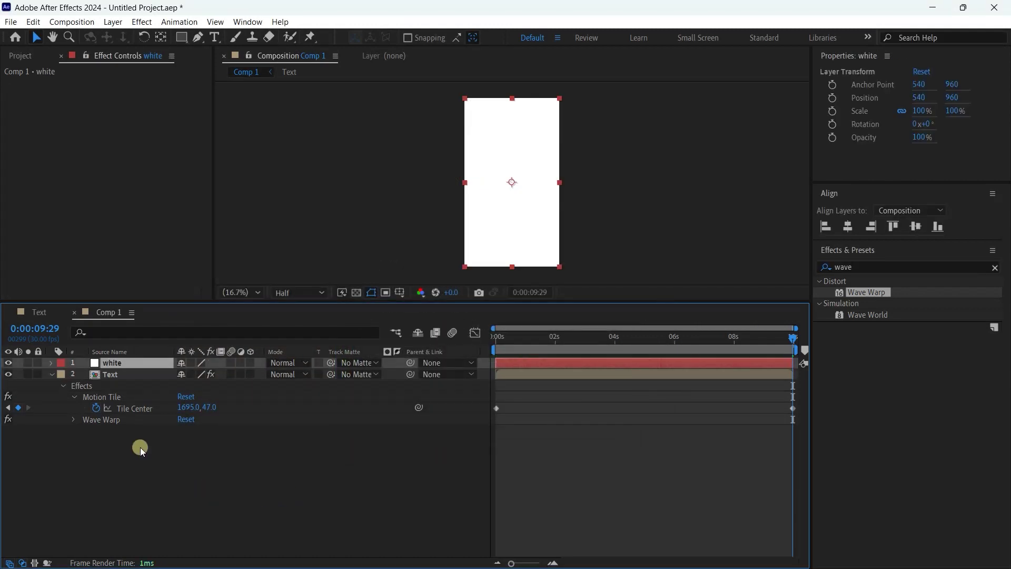
Step: Drag the 'white' solid beneath the Text layer and collapse the Text layer's properties
left_click_drag(118, 362, 117, 466)
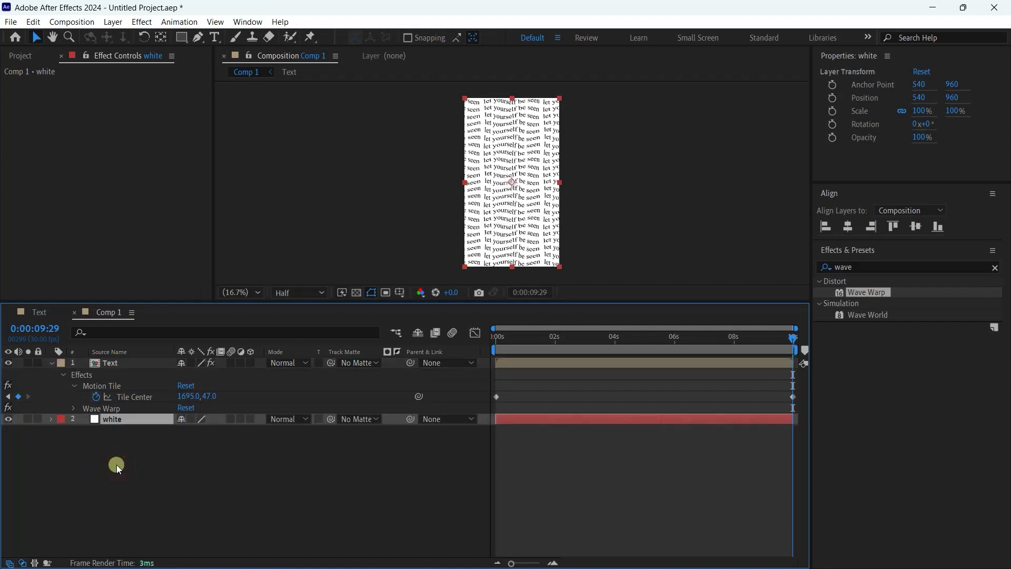
left_click(51, 362)
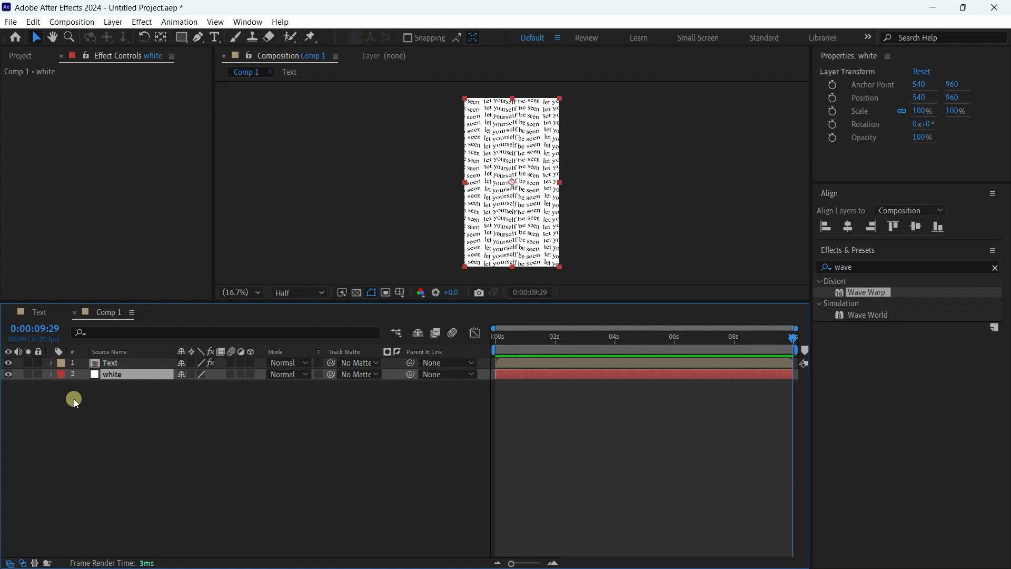
Step: Add Adjustment Layer 1 from the Layer menu and place it between Text and the white solid
left_click(113, 22)
mouse_move(130, 36)
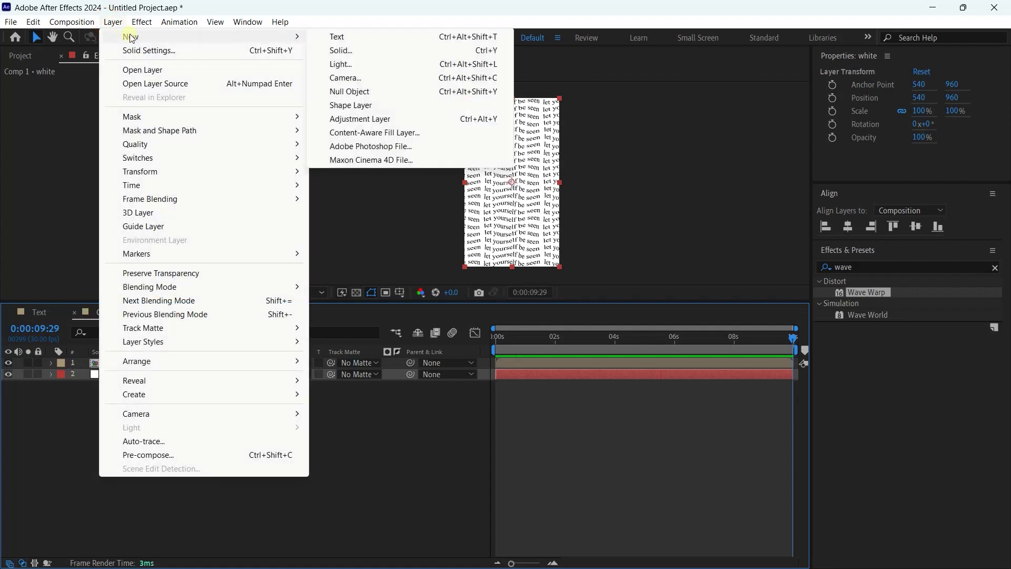
left_click(373, 120)
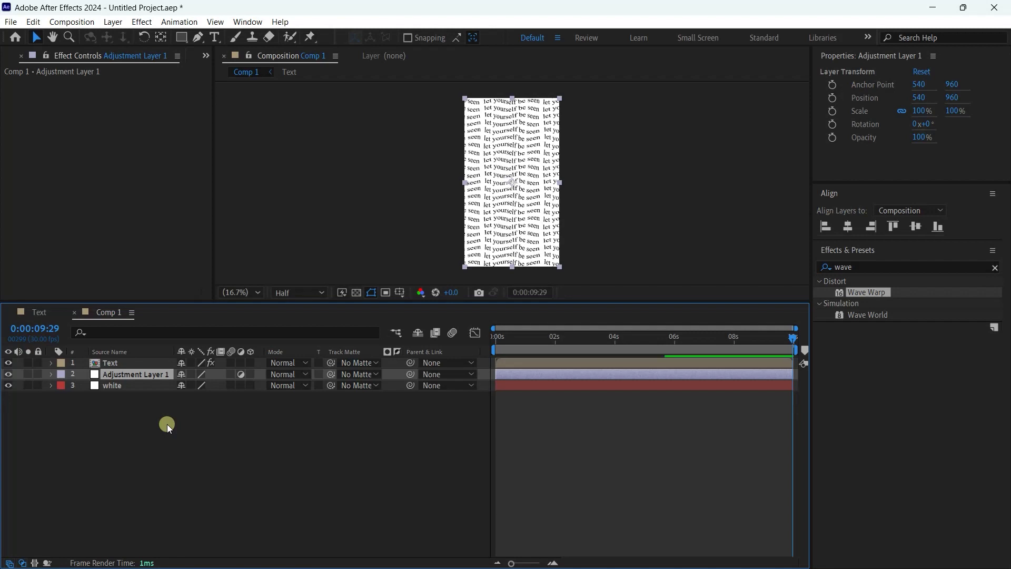
mouse_move(117, 377)
left_mouse_down()
mouse_move(114, 395)
mouse_move(119, 375)
left_mouse_up()
Step: Search Effects & Presets and apply Hue/Saturation to Adjustment Layer 1
left_click(854, 267)
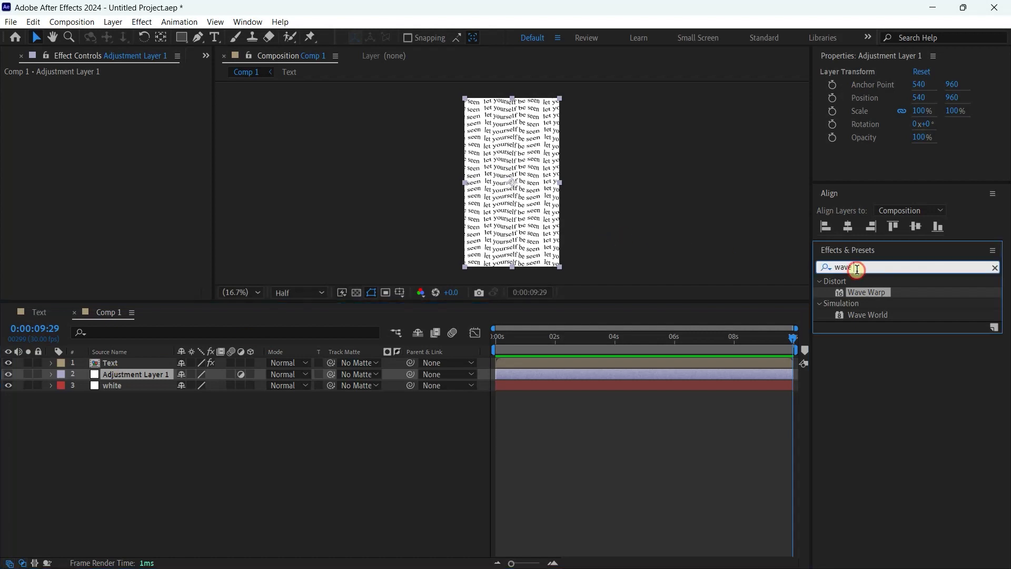
key("BackSpace")
key("BackSpace")
key("BackSpace")
key("BackSpace")
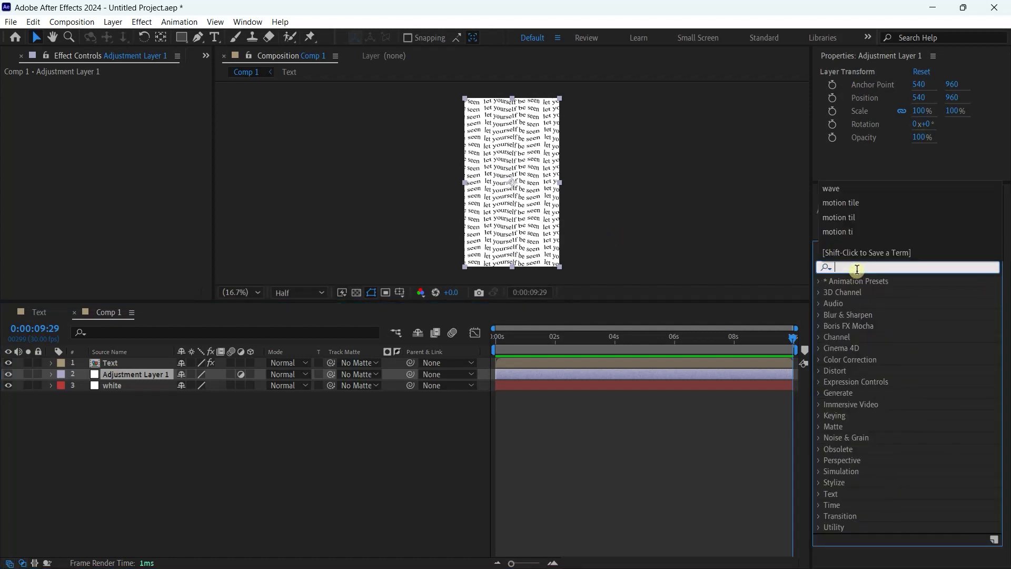
type("hue")
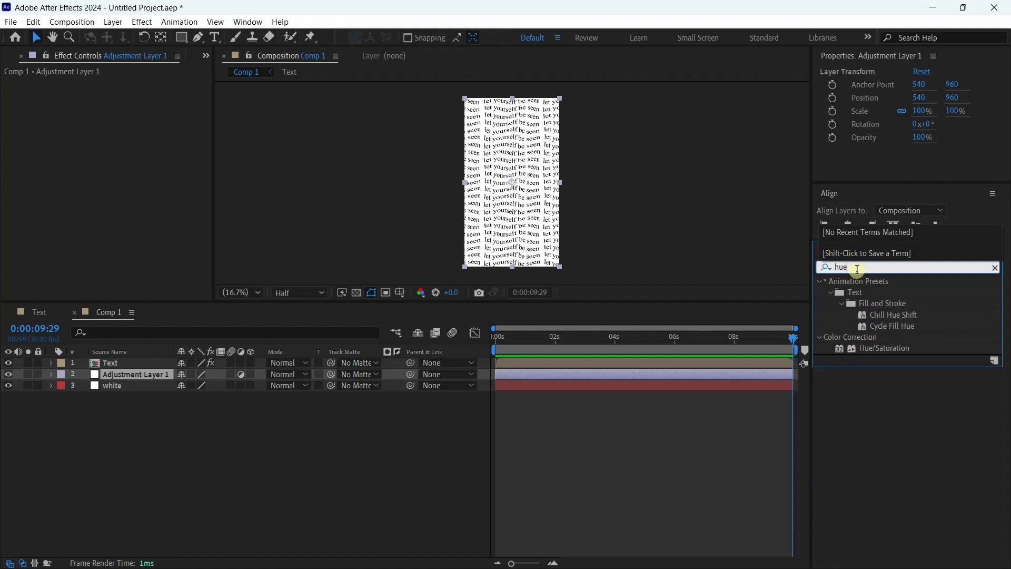
left_click(885, 348)
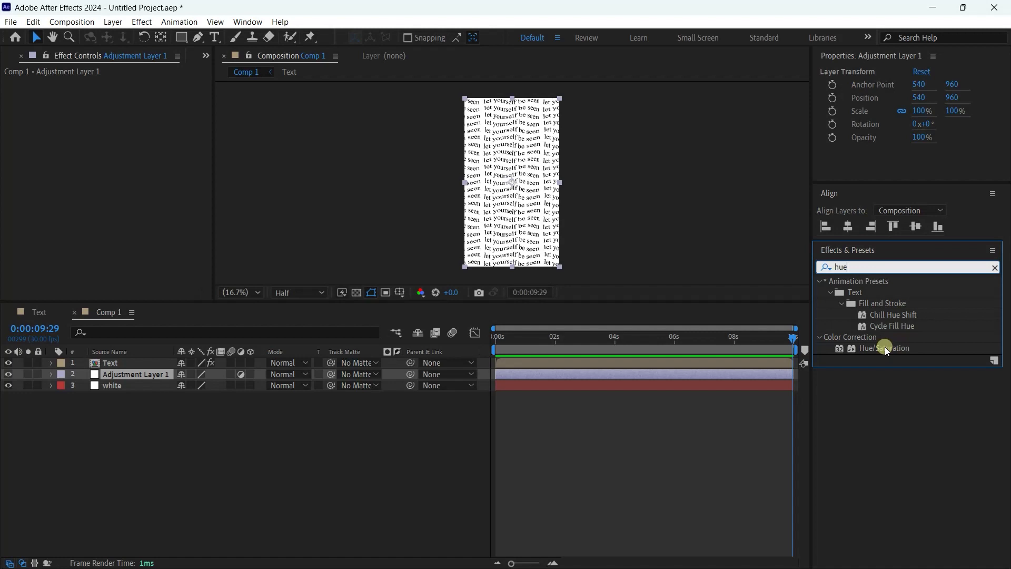
double_click(885, 347)
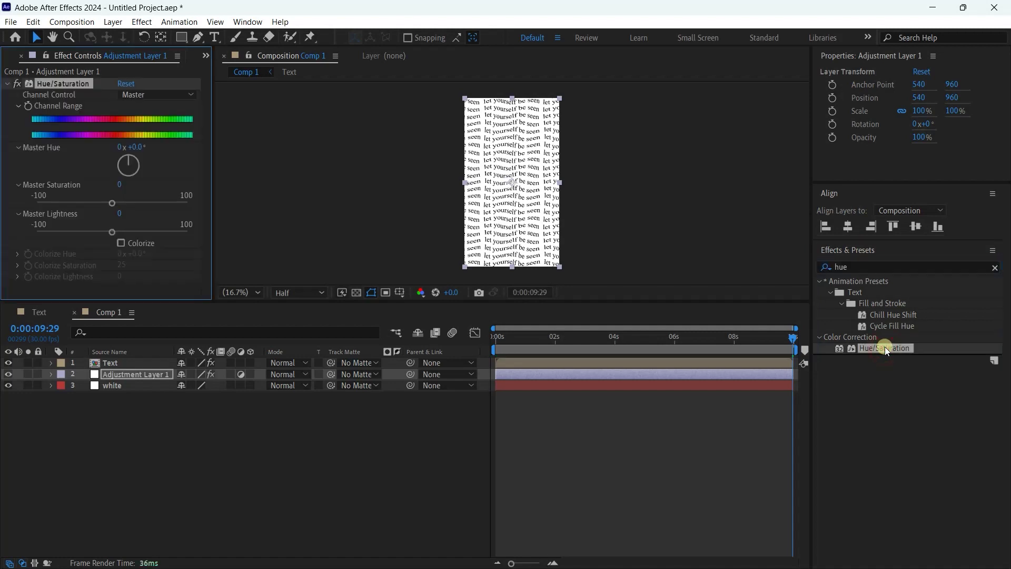
Step: Set Hue/Saturation Master Saturation to -50 and Master Lightness to -20
left_click(117, 187)
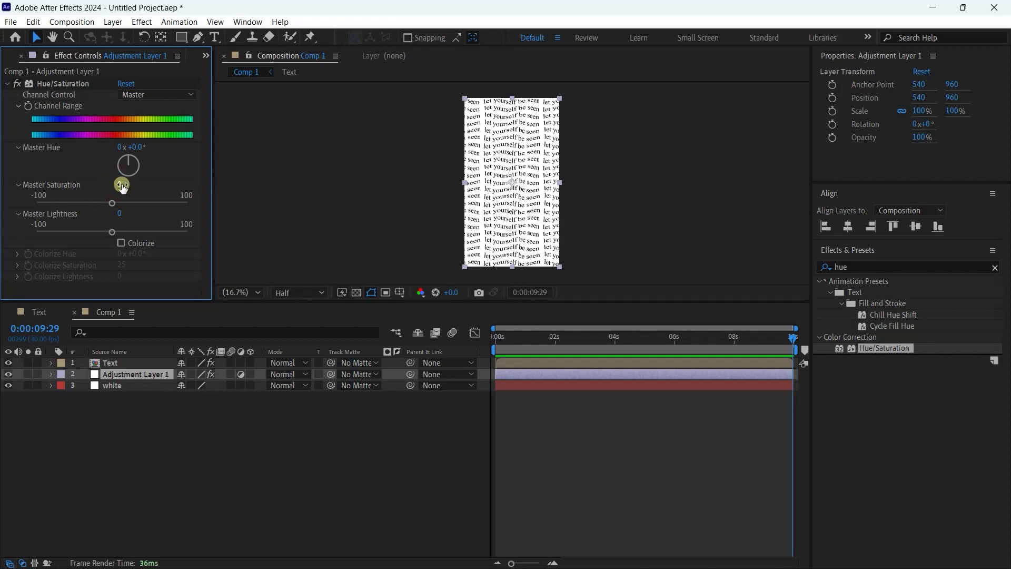
left_click(122, 184)
type("-50")
key("Return")
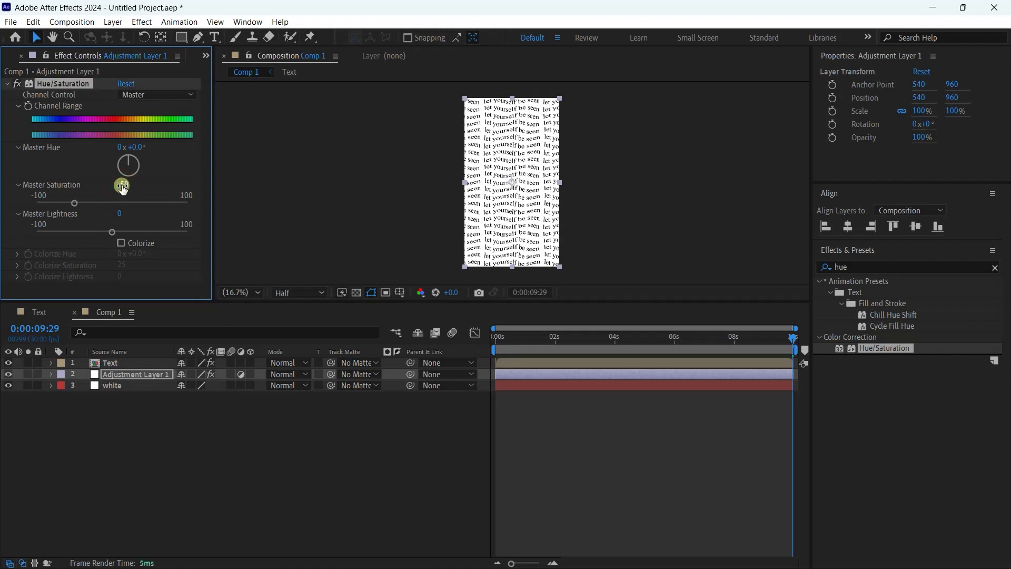
left_click(121, 214)
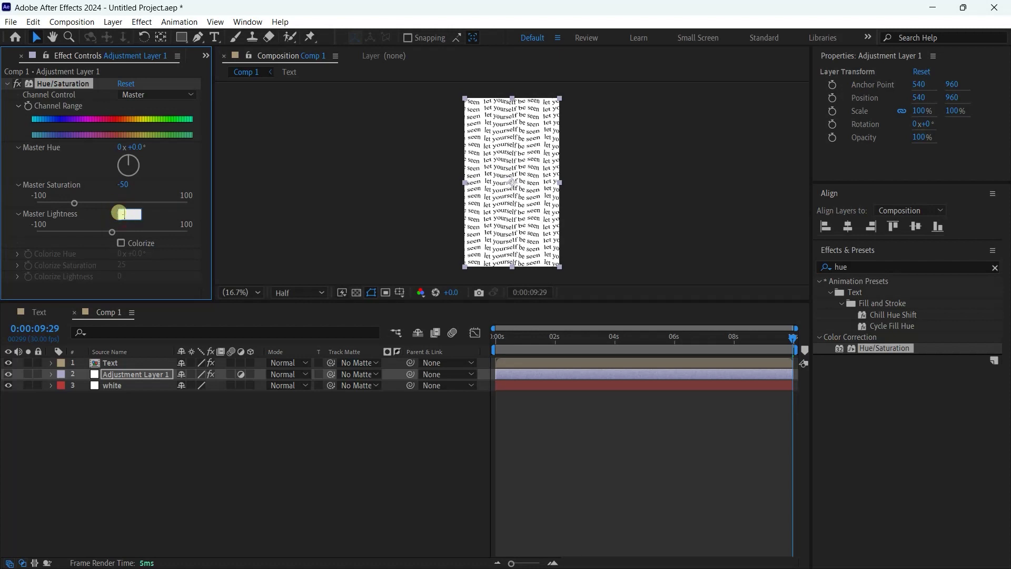
type("-20")
key("Return")
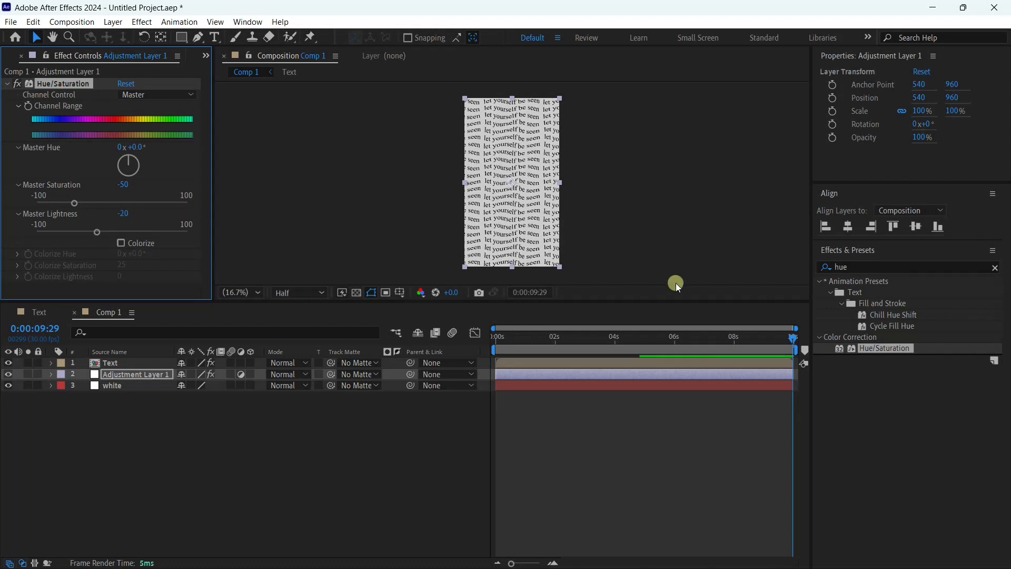
Step: Search for Noise and apply it to Adjustment Layer 1
left_click(851, 267)
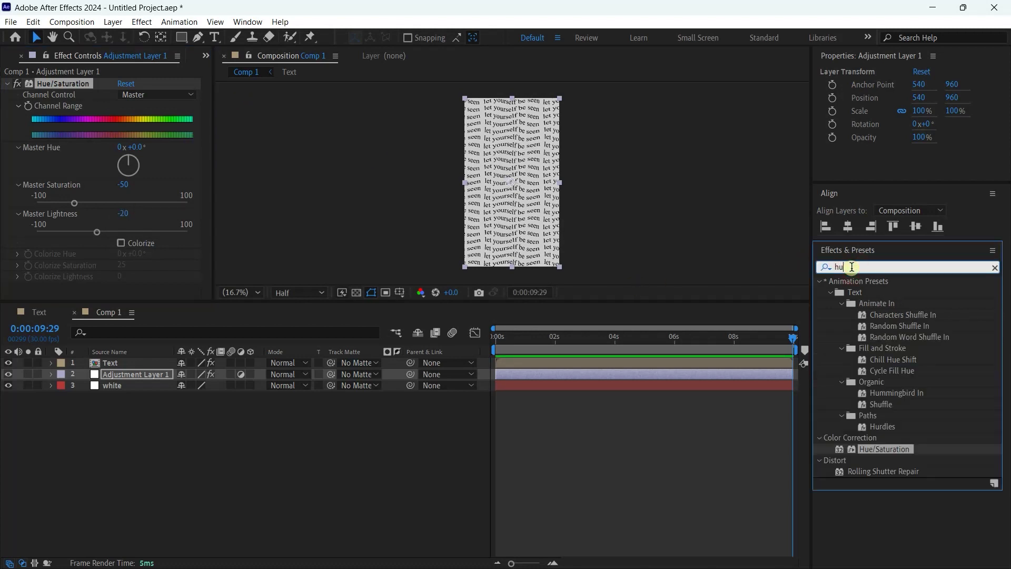
key("BackSpace")
key("BackSpace")
type("noise")
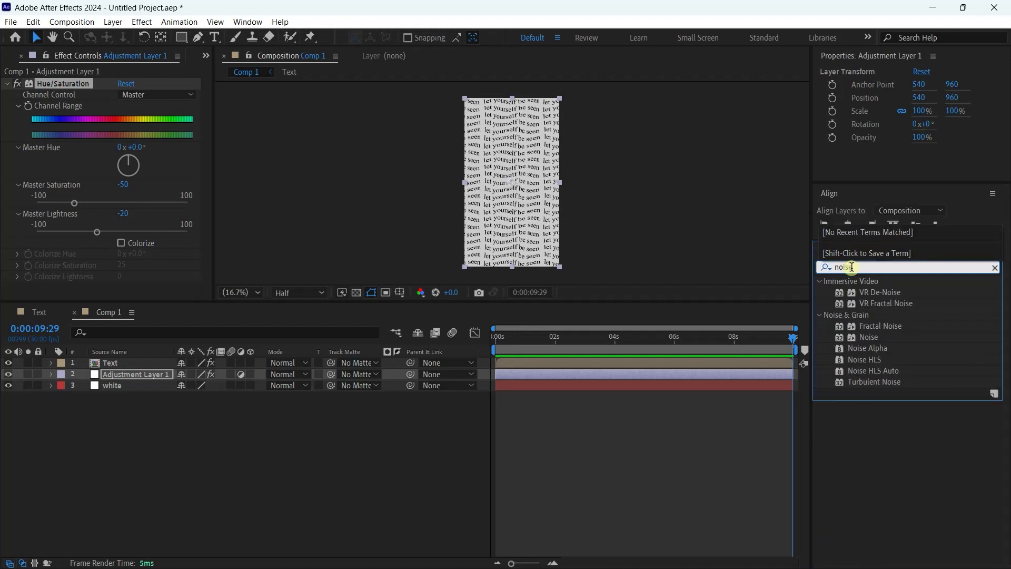
left_click(854, 336)
double_click(854, 337)
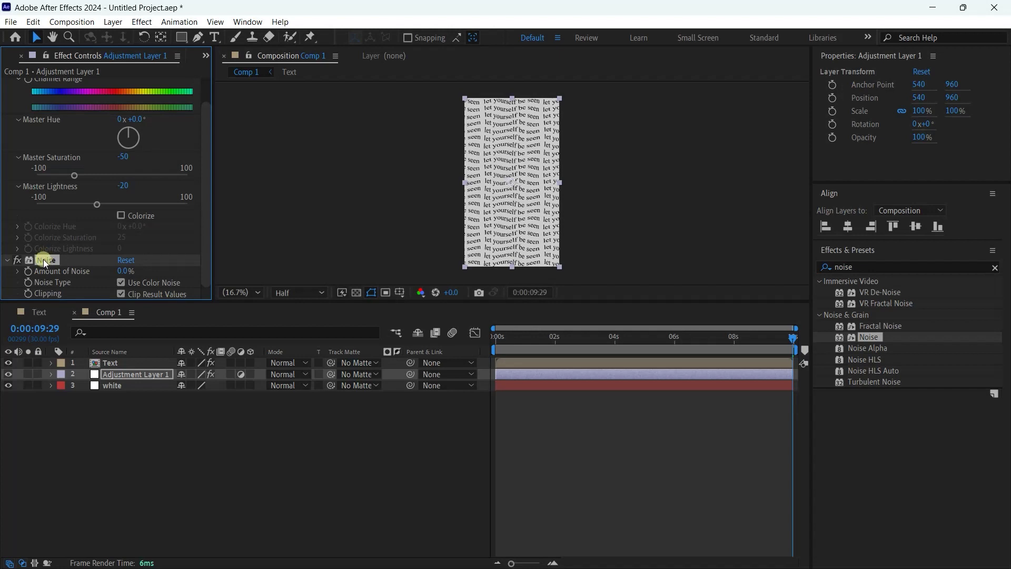
Step: Move Noise above Hue/Saturation, set its Amount of Noise, and deselect the layer
left_click_drag(44, 263, 49, 87)
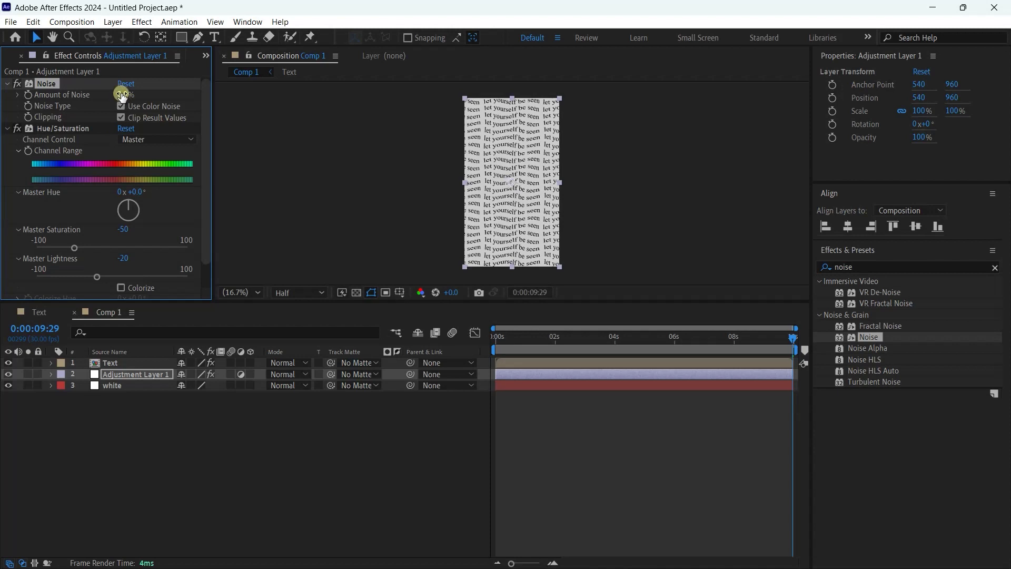
left_click(121, 95)
type("100")
key("Return")
left_click(114, 446)
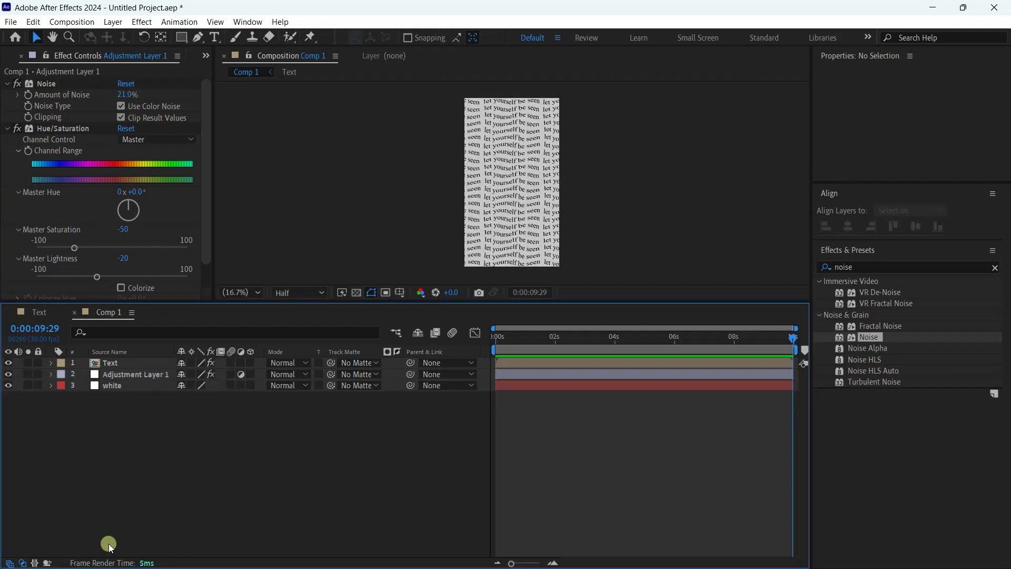
Step: Create Adjustment Layer 2 from the Layer menu, placing it at the top of the stack
left_click(112, 24)
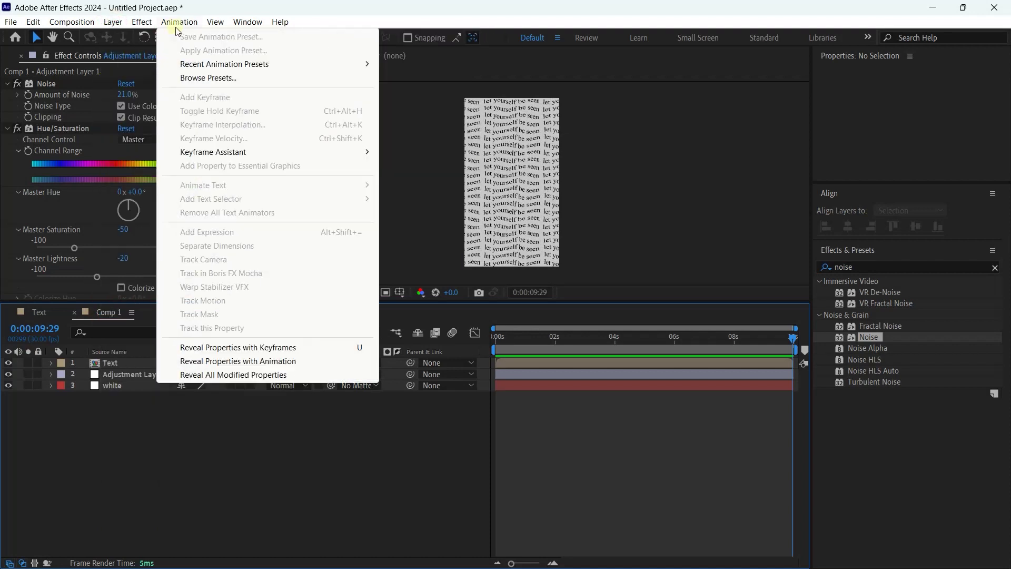
mouse_move(130, 36)
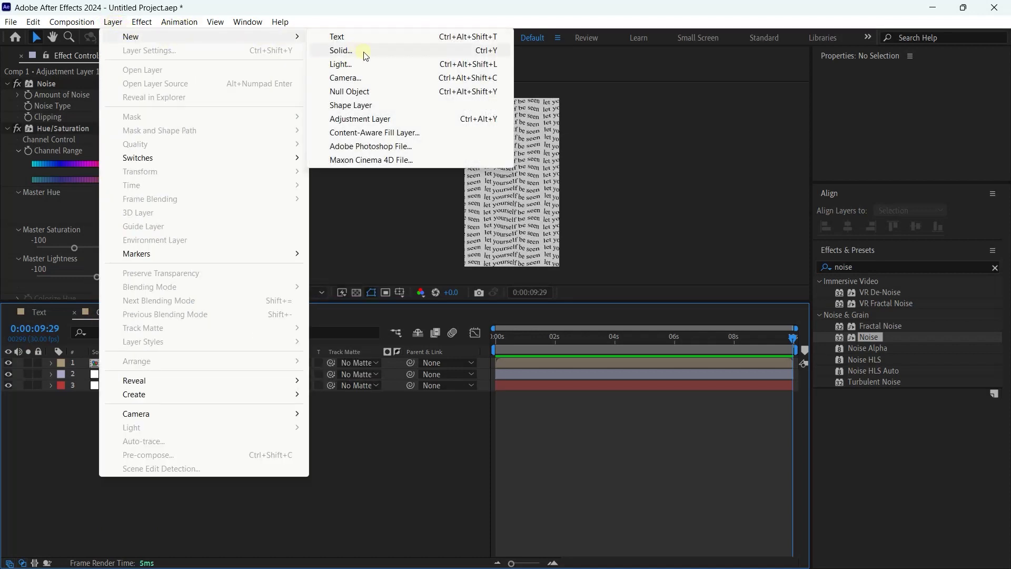
left_click(355, 119)
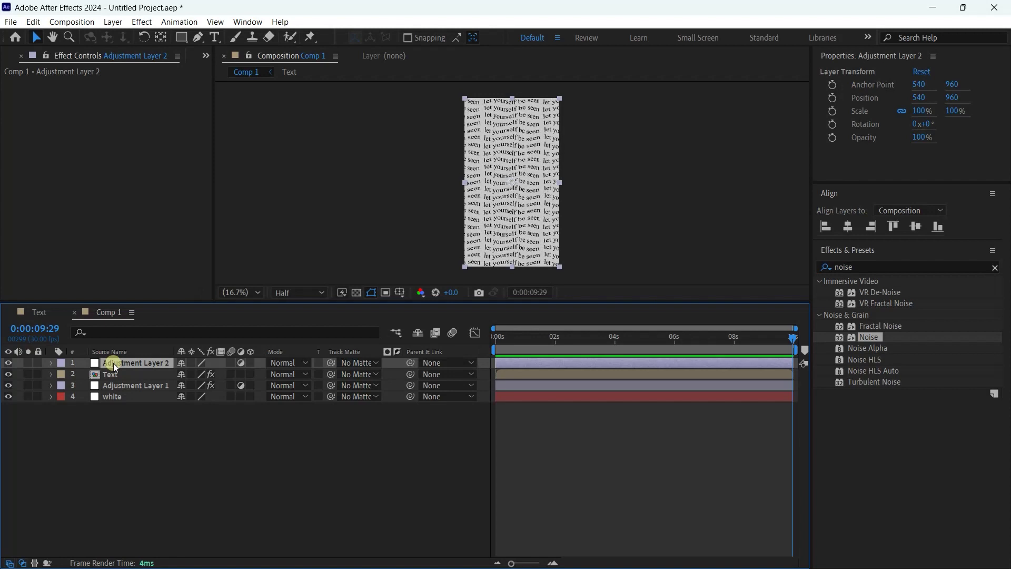
Step: Apply a Fill effect to Adjustment Layer 2 and set its colour to black (000000)
left_click(863, 266)
key("BackSpace")
key("BackSpace")
key("BackSpace")
key("BackSpace")
key("BackSpace")
type("f")
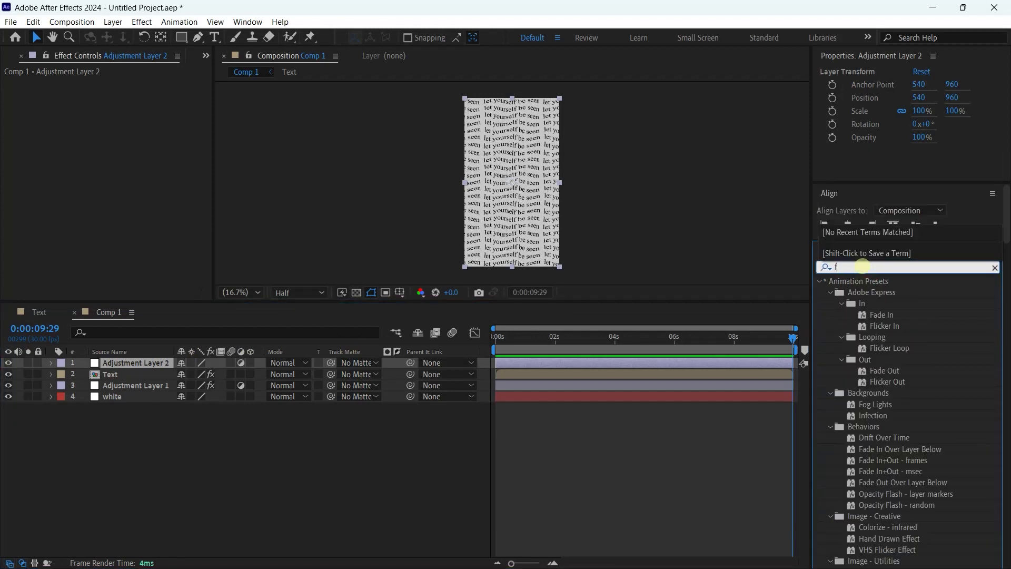
type("ill")
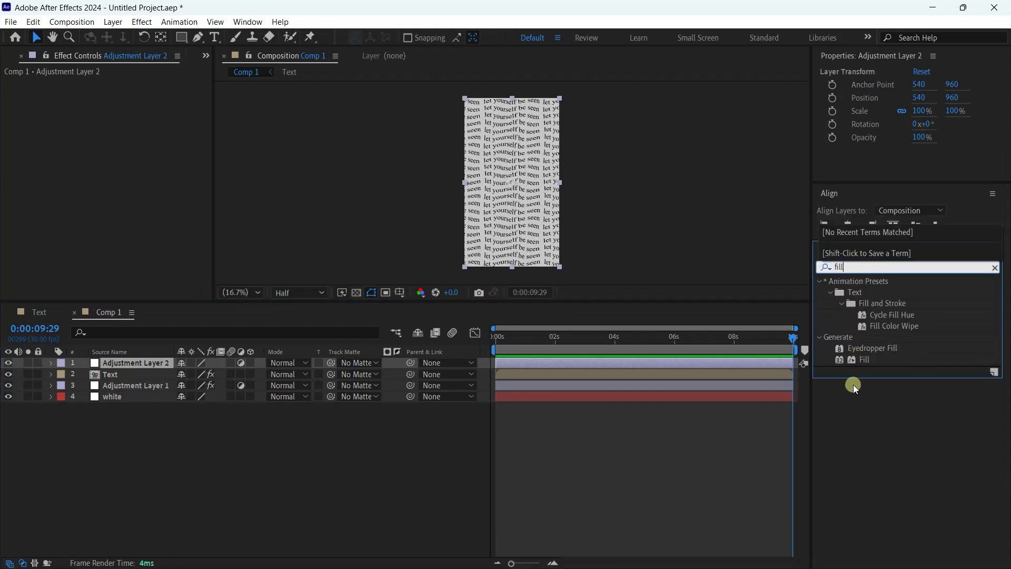
double_click(854, 361)
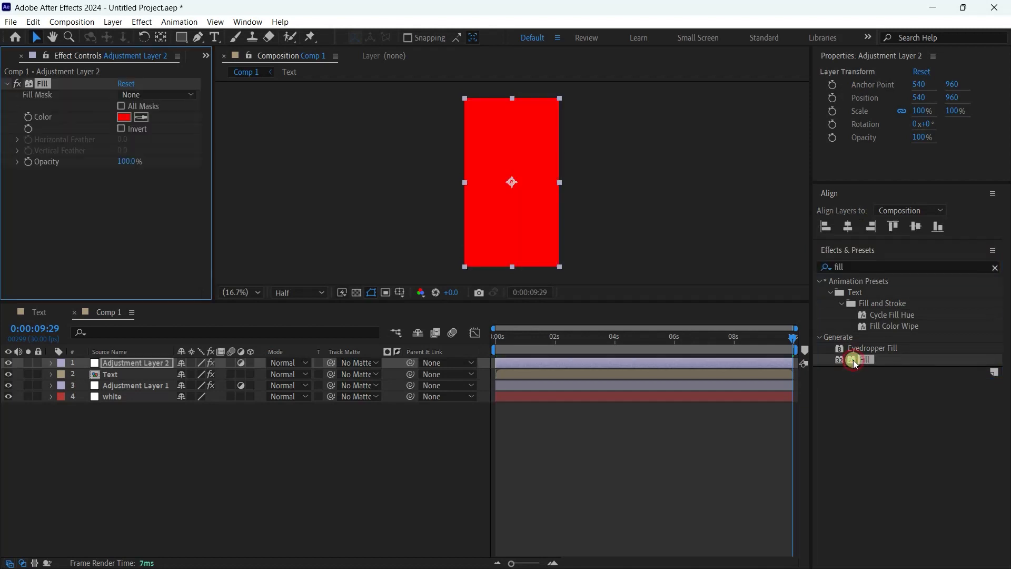
left_click(123, 117)
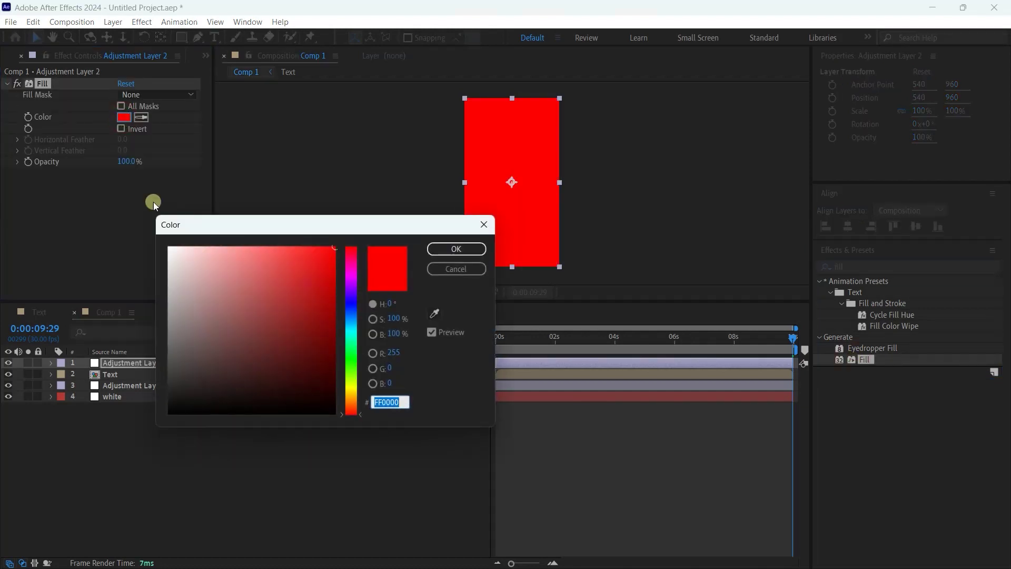
left_click_drag(174, 401, 151, 429)
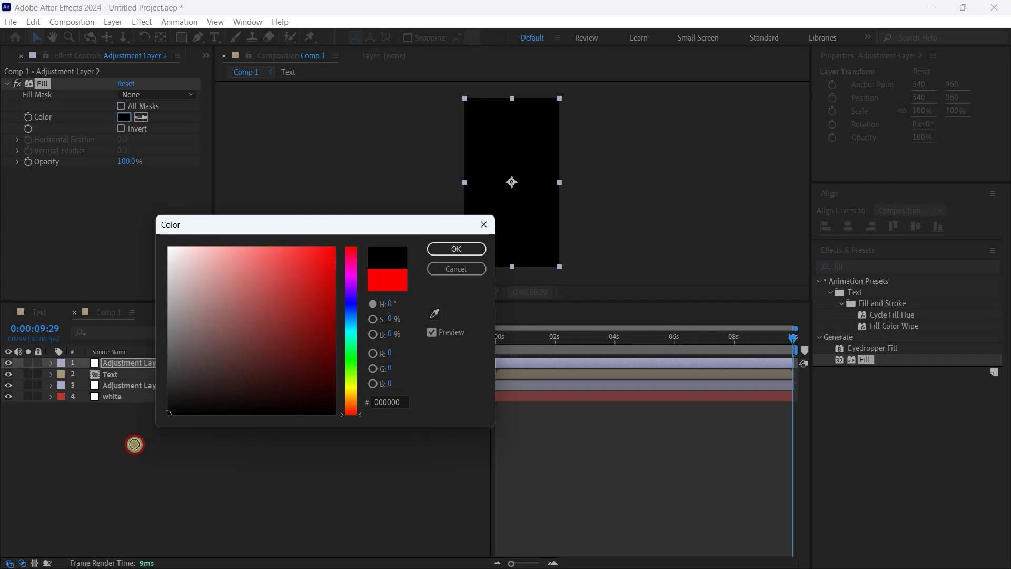
left_click(451, 250)
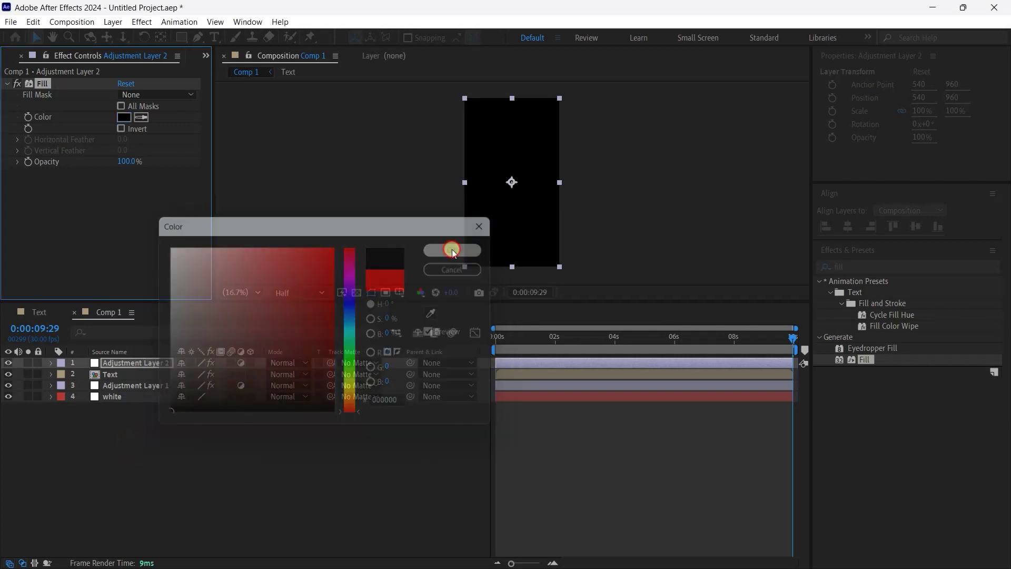
left_click(124, 464)
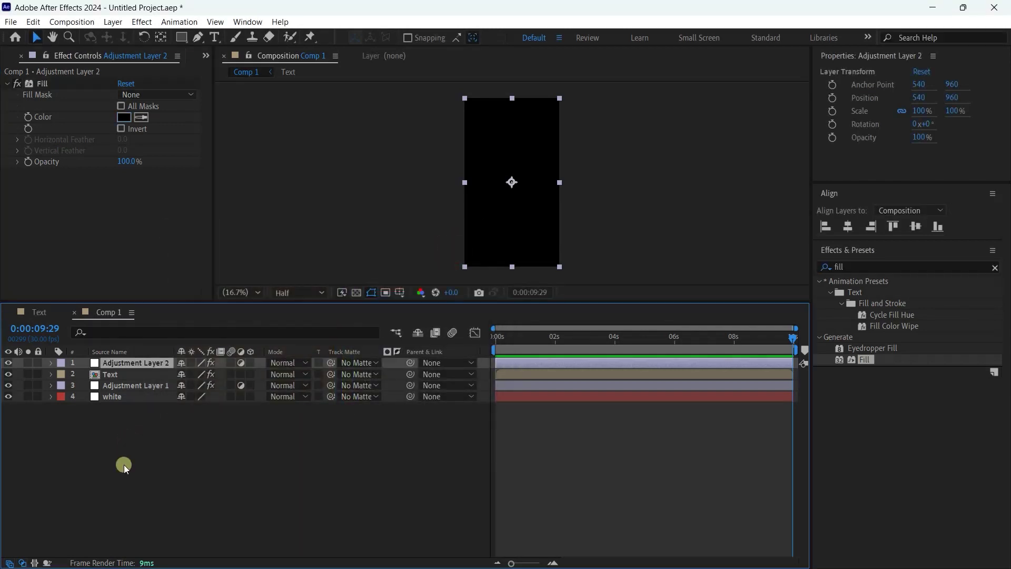
Step: Draw two tall rectangular masks on Adjustment Layer 2, one left and one right
left_click(128, 365)
left_click(180, 37)
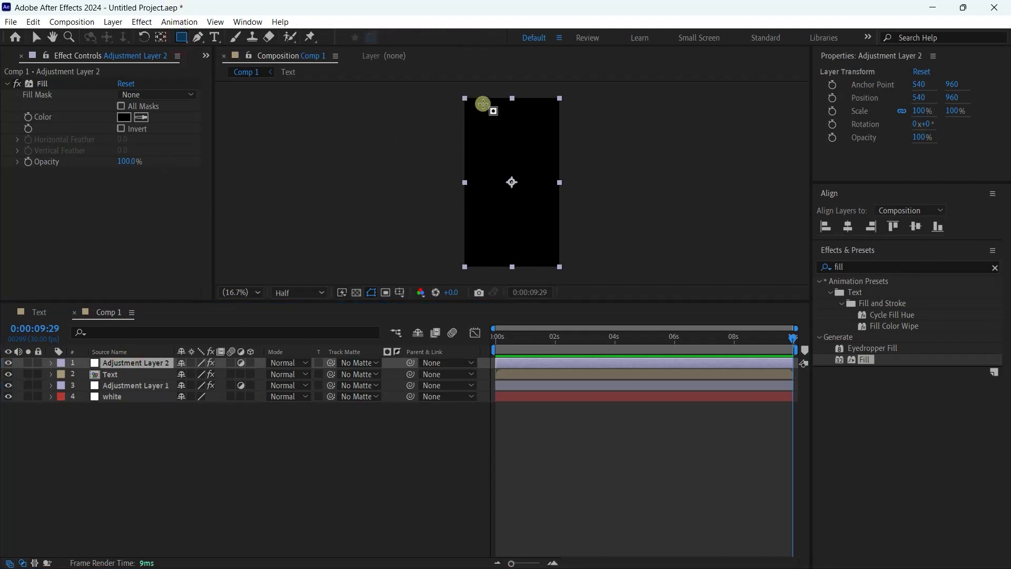
left_click_drag(475, 89, 499, 273)
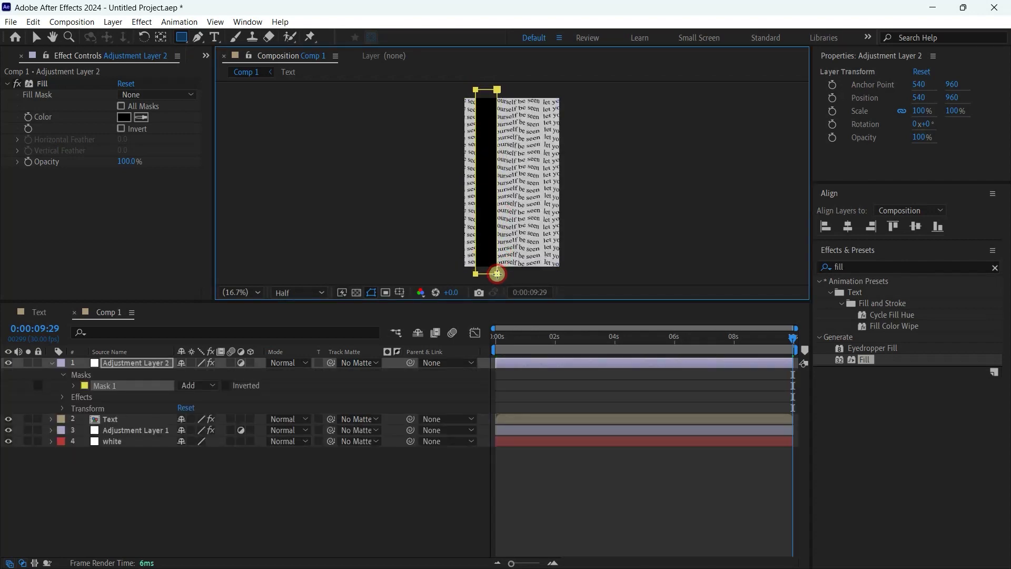
left_click_drag(499, 273, 497, 271)
left_click(523, 88)
left_click_drag(523, 89, 542, 276)
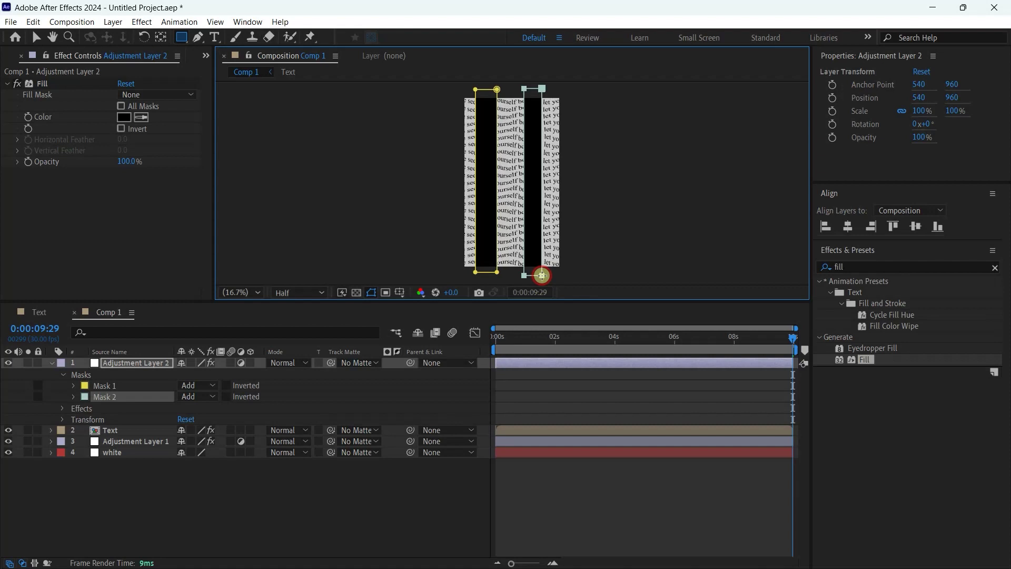
left_click_drag(541, 275, 543, 275)
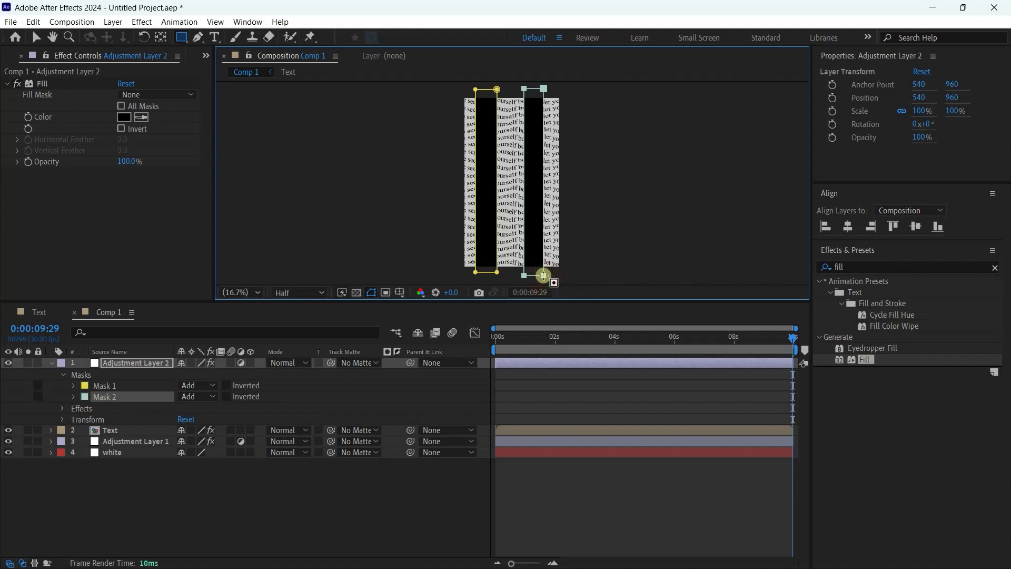
Step: Give Mask 1 a 430-pixel feather and 70% opacity
left_click(74, 386)
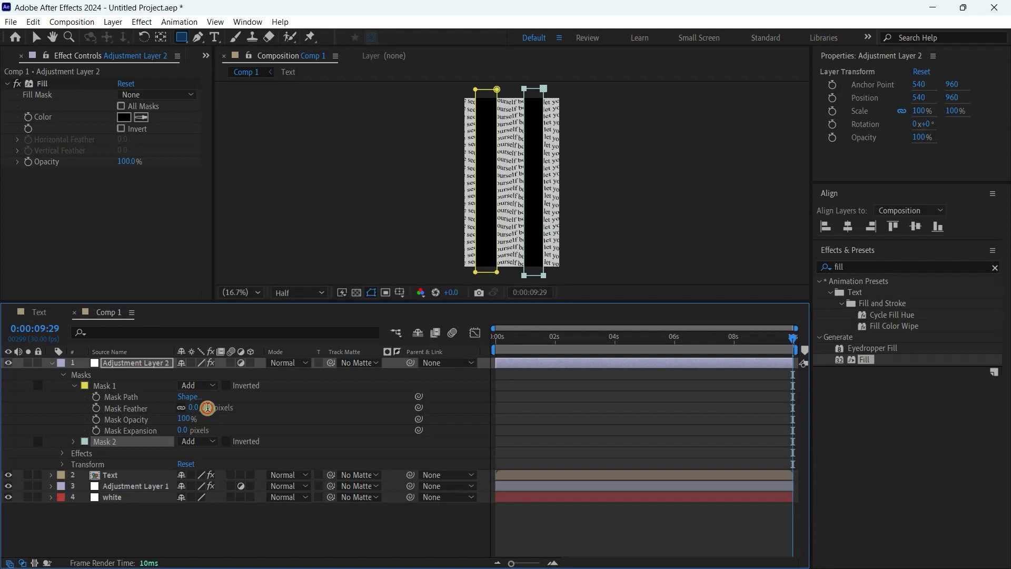
left_click(206, 409)
key("Return")
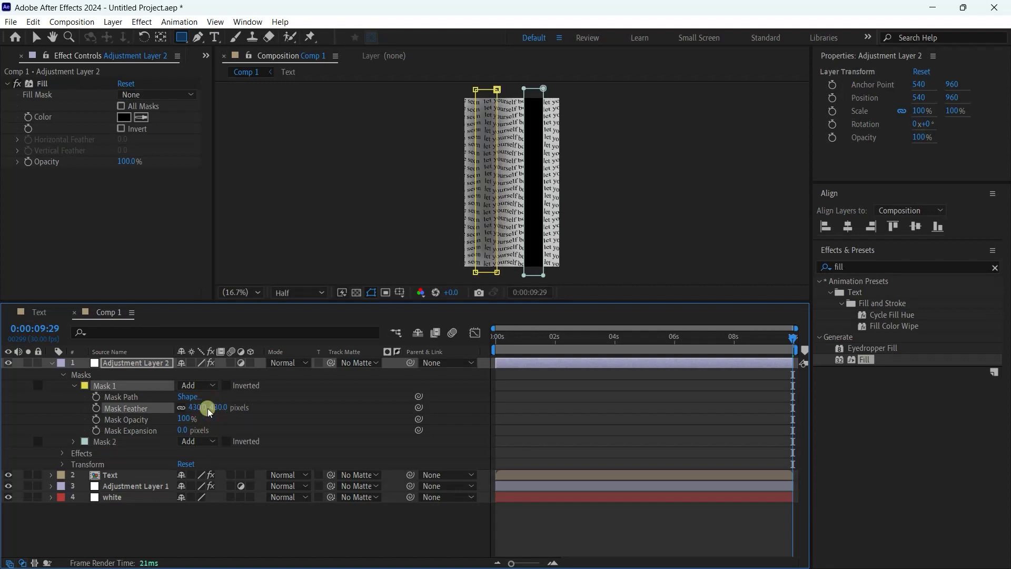
left_click(184, 417)
type("70")
key("Return")
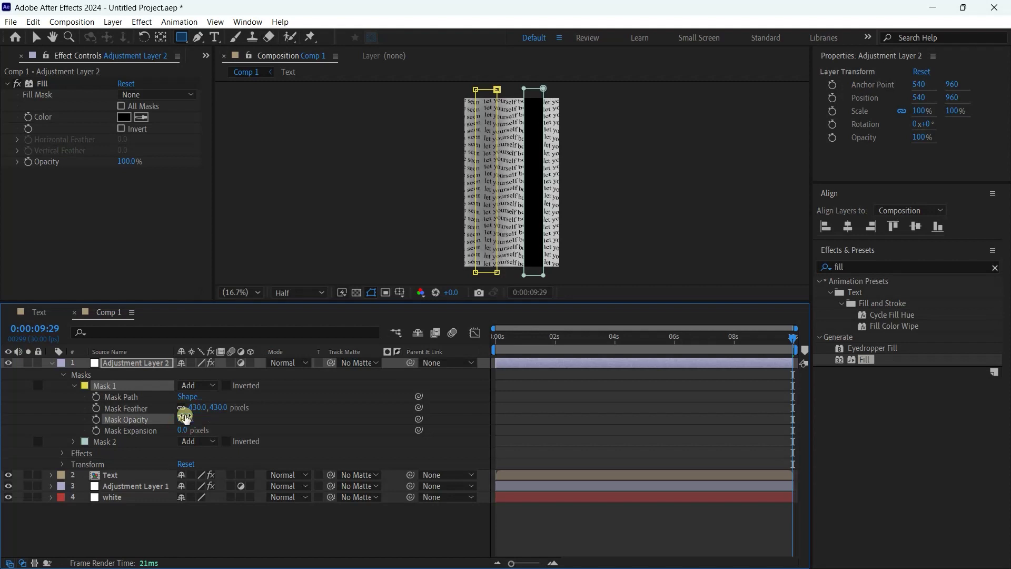
Step: Give Mask 2 the same 430-pixel feather and 70% opacity
left_click(74, 440)
left_click(205, 463)
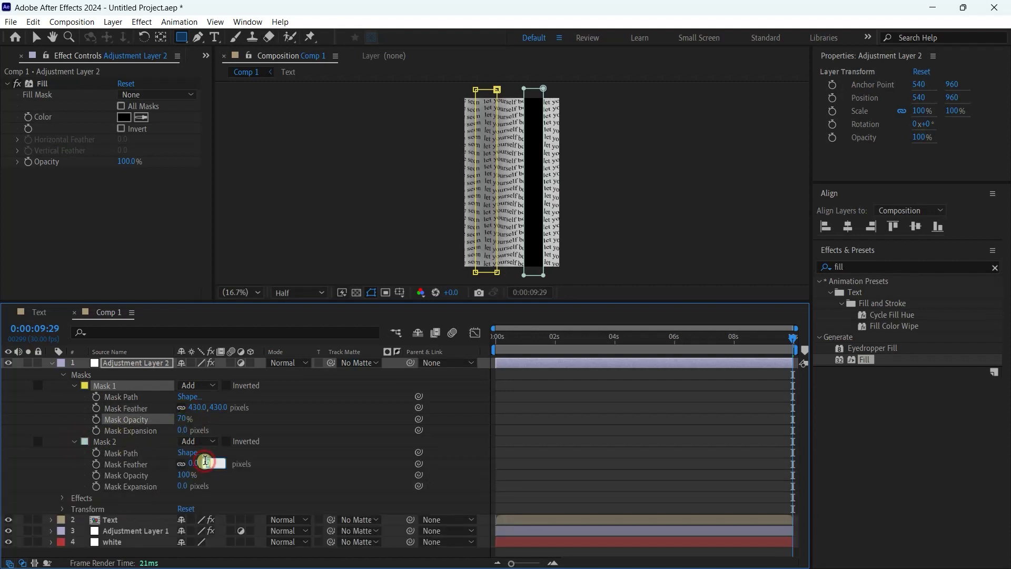
key("Return")
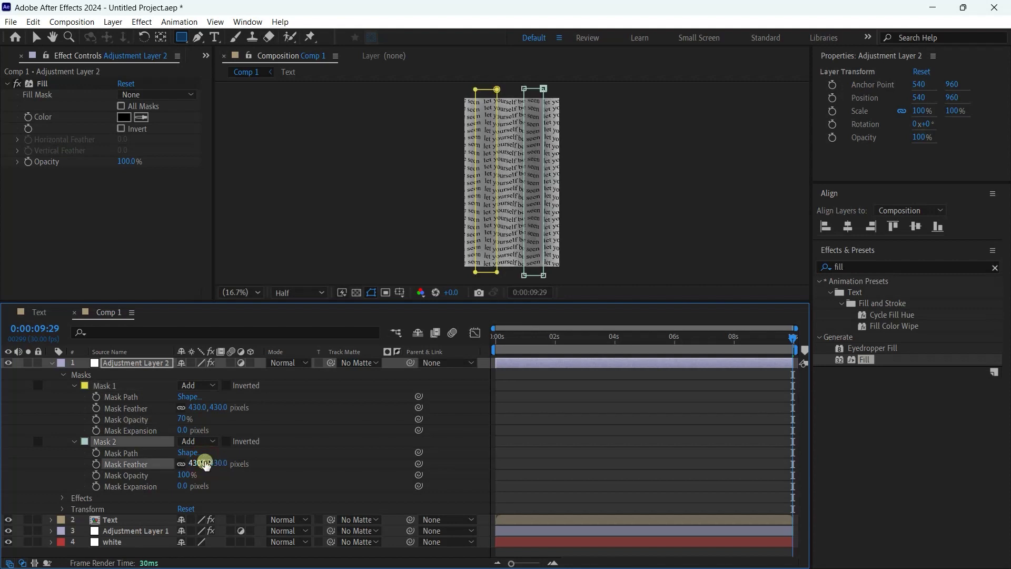
left_click(183, 475)
key("BackSpace")
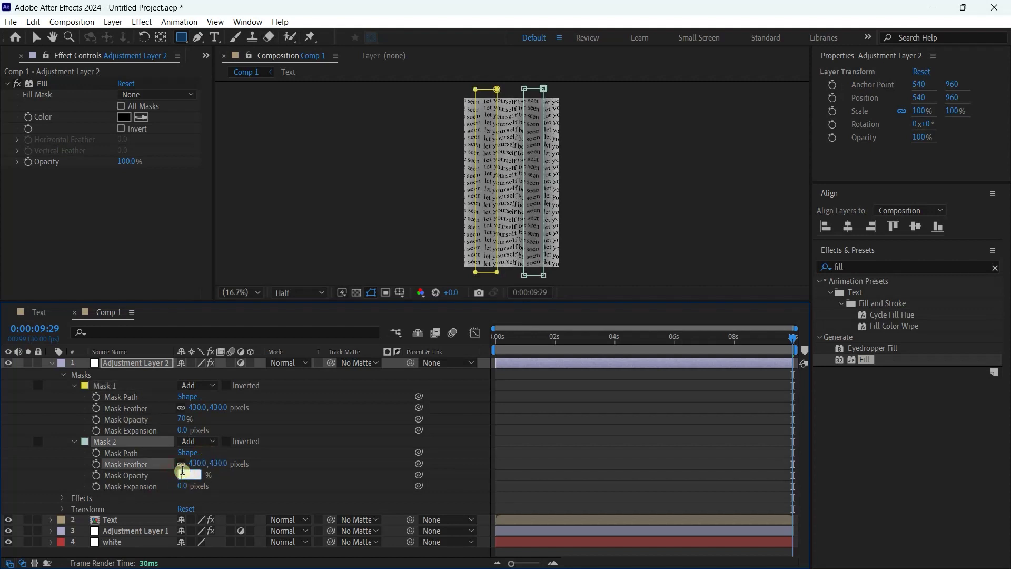
type("70")
key("Return")
Step: Collapse Adjustment Layer 2 and return the playhead to 0:00:00:00
left_click(52, 363)
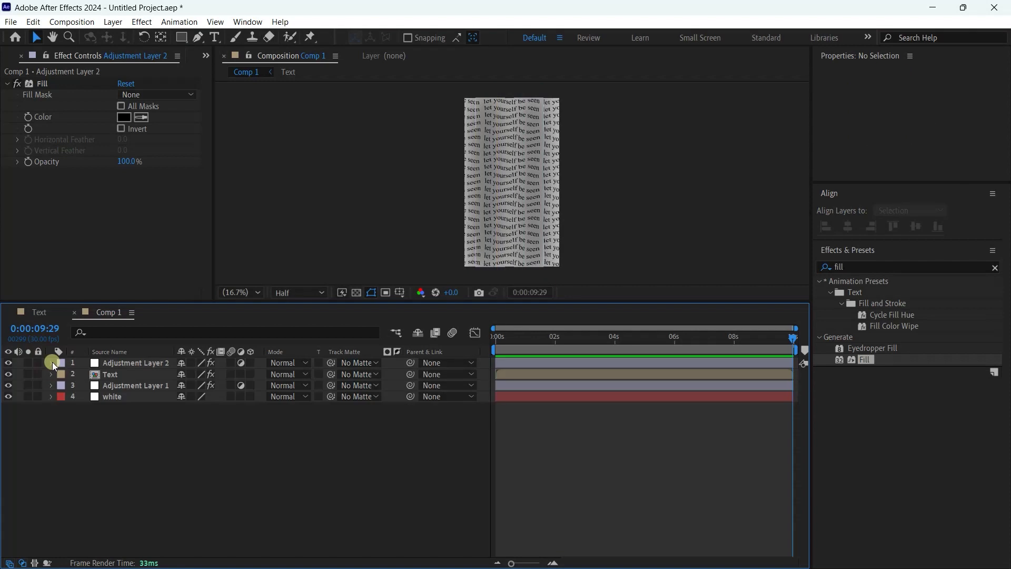
left_click(496, 336)
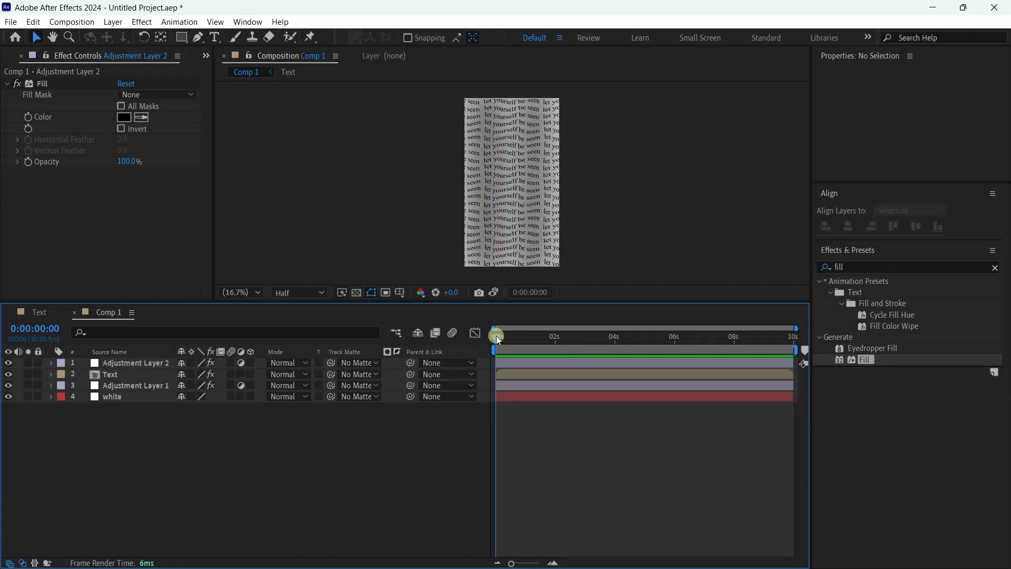